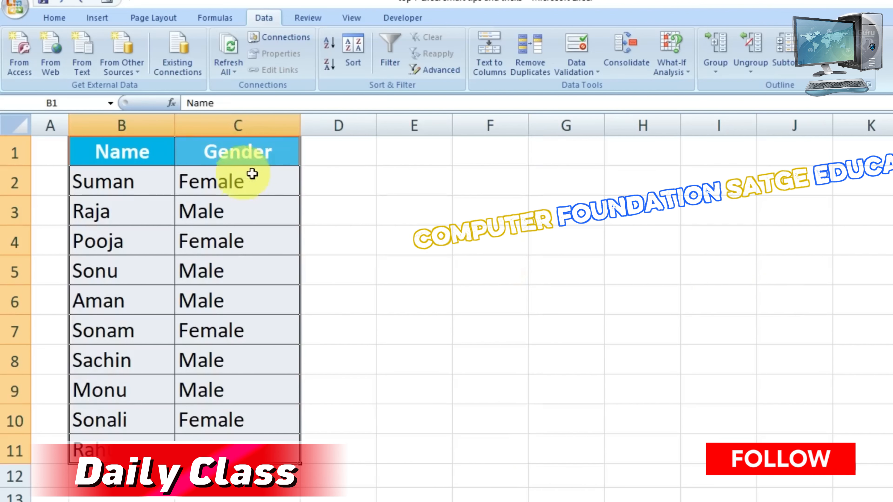
{"action": "left_click_drag", "start_coordinate": [299, 153], "coordinate": [498, 165]}
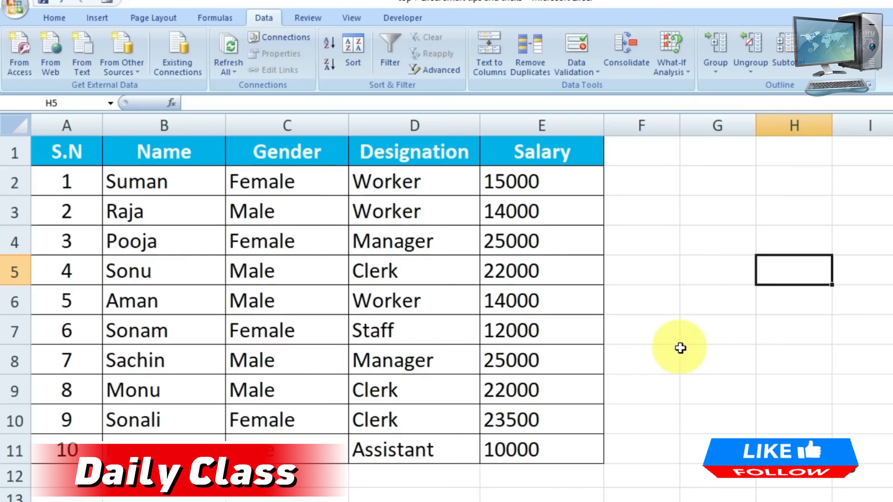
{"action": "left_click", "coordinate": [709, 276]}
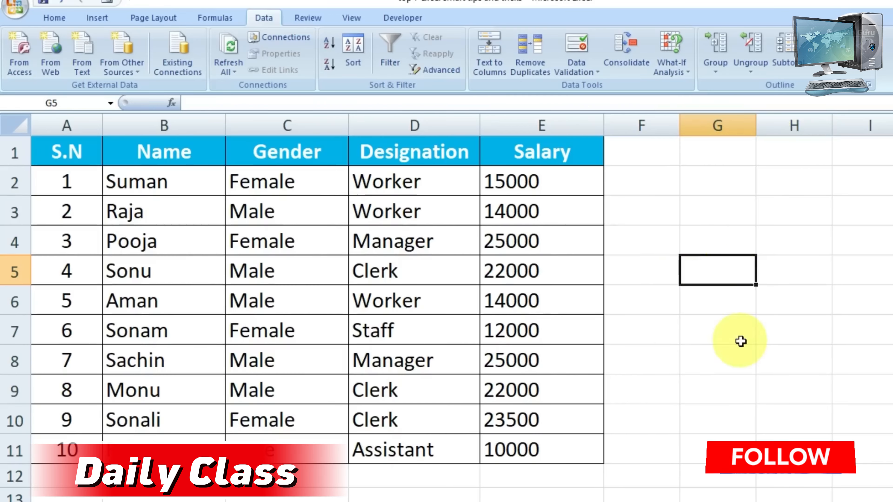
{"action": "left_click_drag", "start_coordinate": [547, 181], "coordinate": [549, 447]}
{"action": "left_click", "coordinate": [705, 322]}
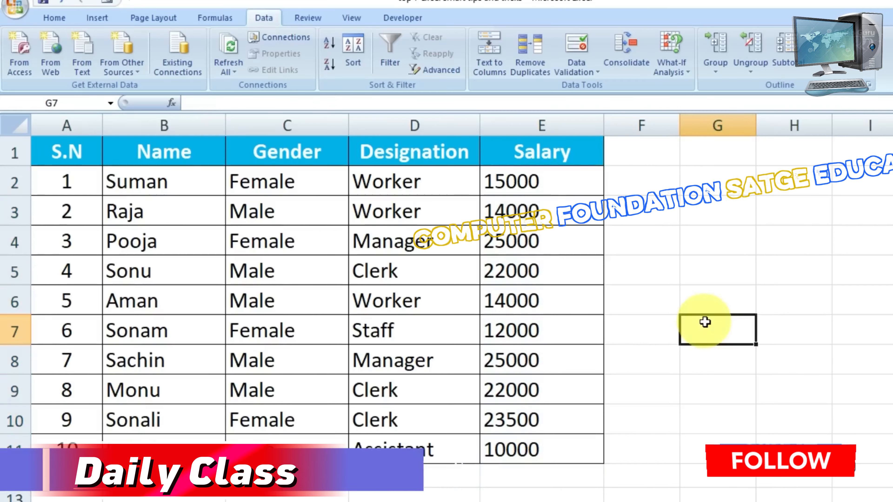
Total the Salary column in cell E12 with the formula =SUM(E2:E11)
{"action": "left_click", "coordinate": [560, 475]}
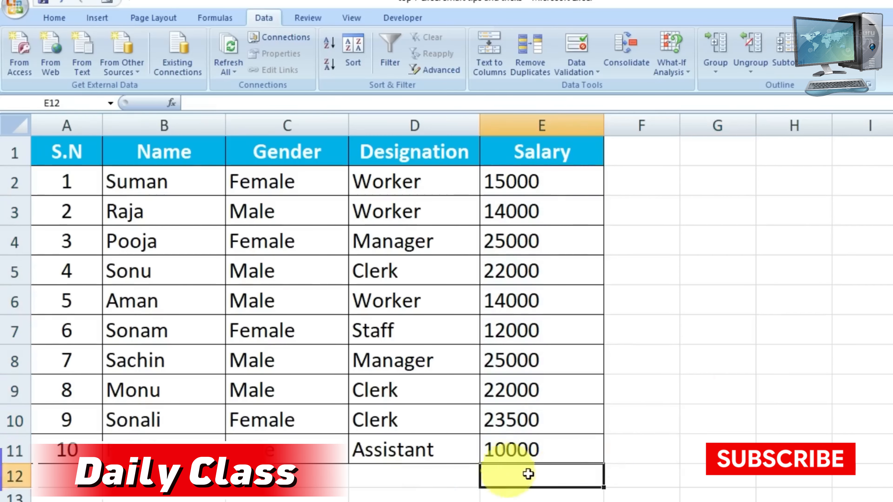
{"action": "type", "text": "=d"}
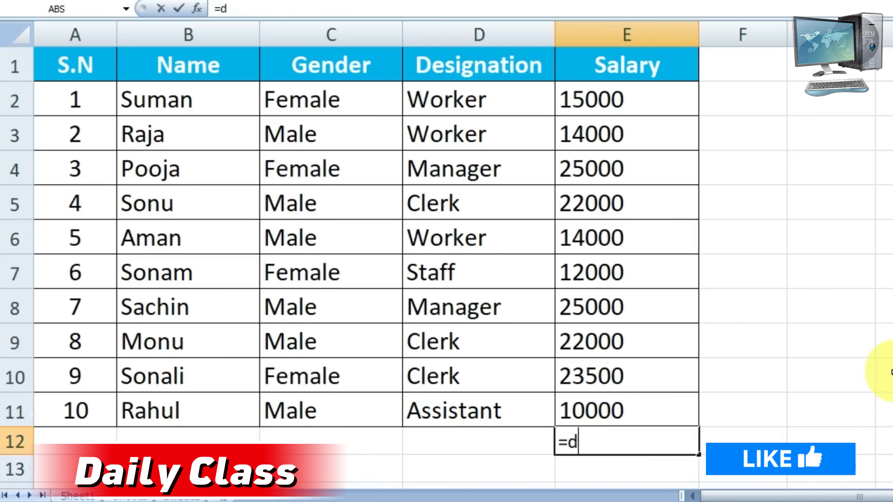
{"action": "type", "text": "umsum"}
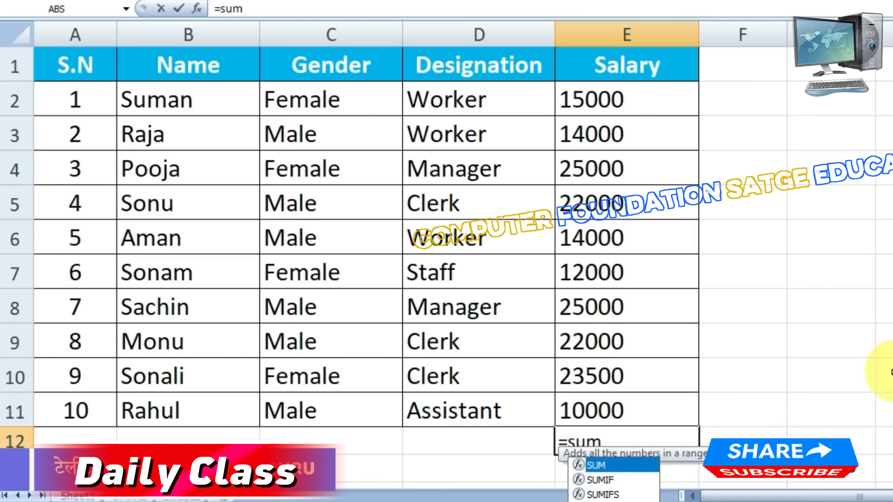
{"action": "key", "text": "Tab"}
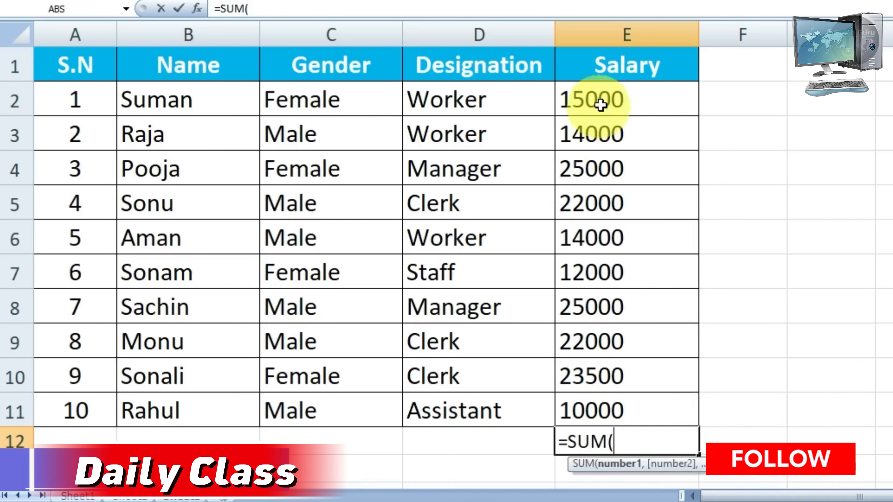
{"action": "left_click_drag", "start_coordinate": [592, 103], "coordinate": [598, 405]}
{"action": "type", "text": ")"}
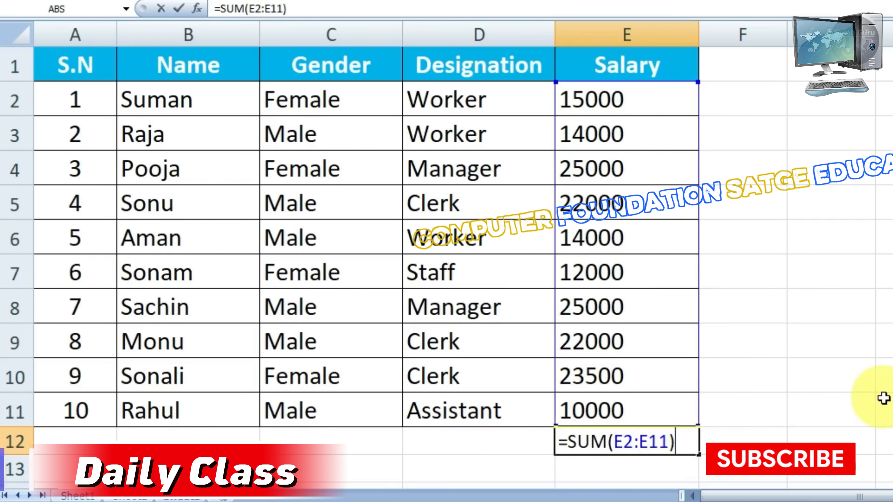
{"action": "key", "text": "Return"}
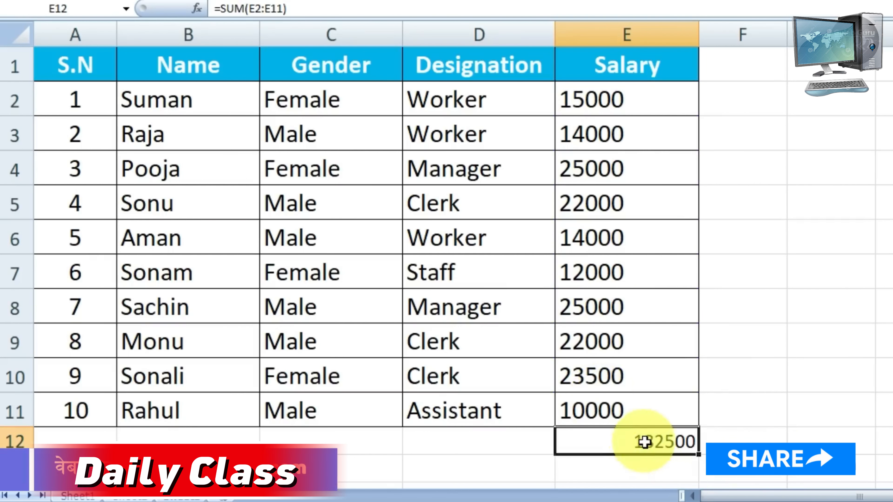
{"action": "left_click", "coordinate": [760, 415]}
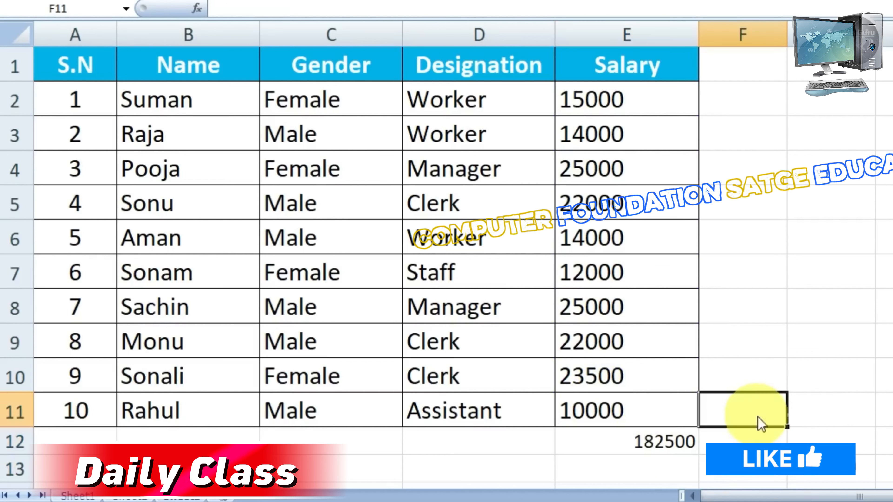
Clear cell E12 and total the Salary column again using AutoSum over E2:E11
{"action": "left_click", "coordinate": [652, 446]}
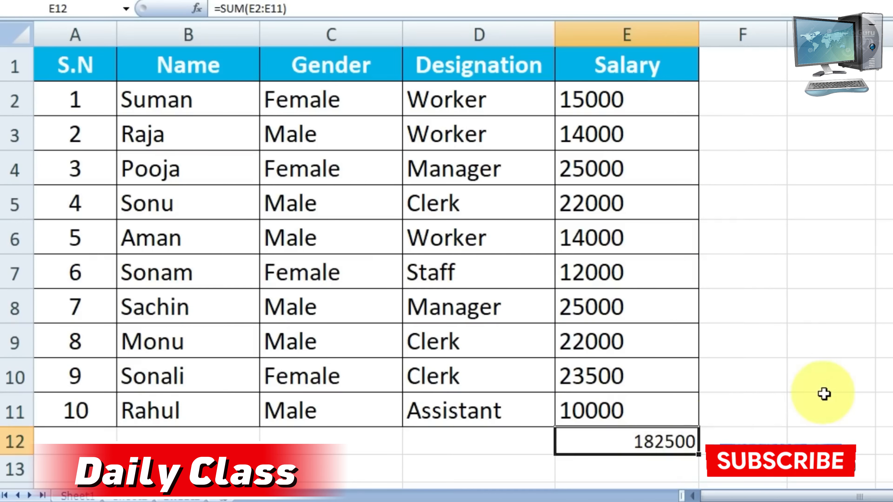
{"action": "left_click", "coordinate": [791, 353]}
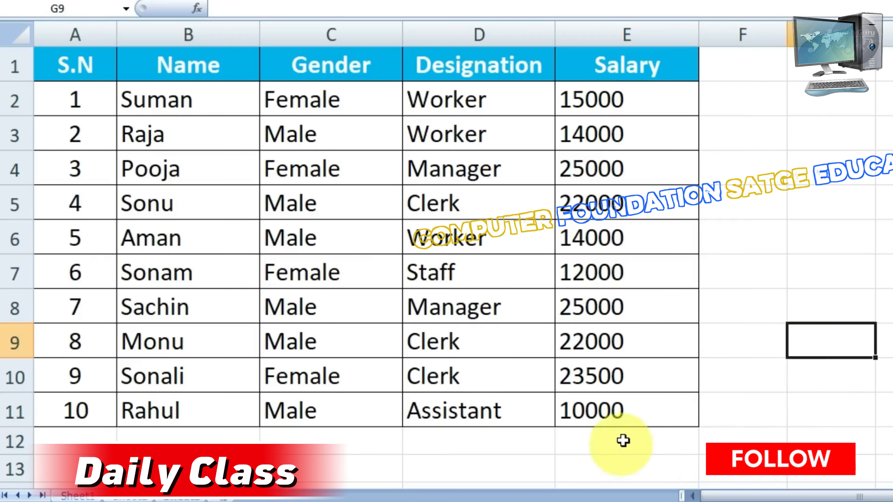
{"action": "left_click", "coordinate": [626, 438]}
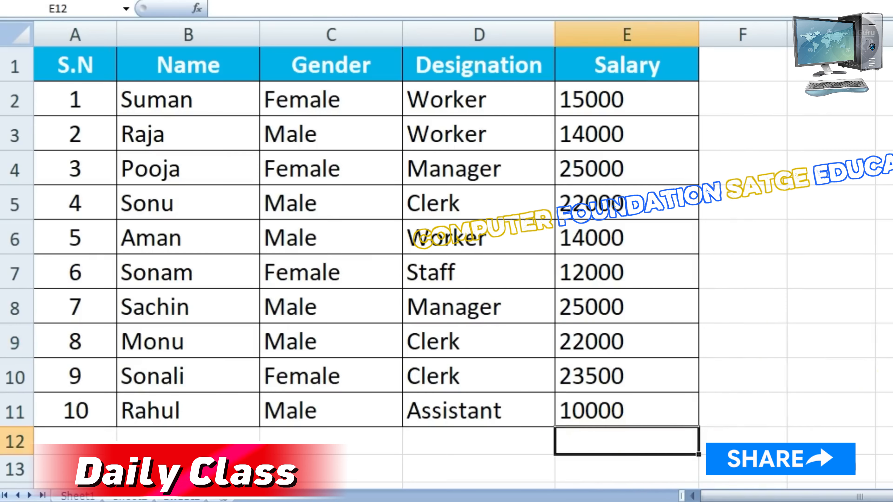
{"action": "key", "text": "alt+equal"}
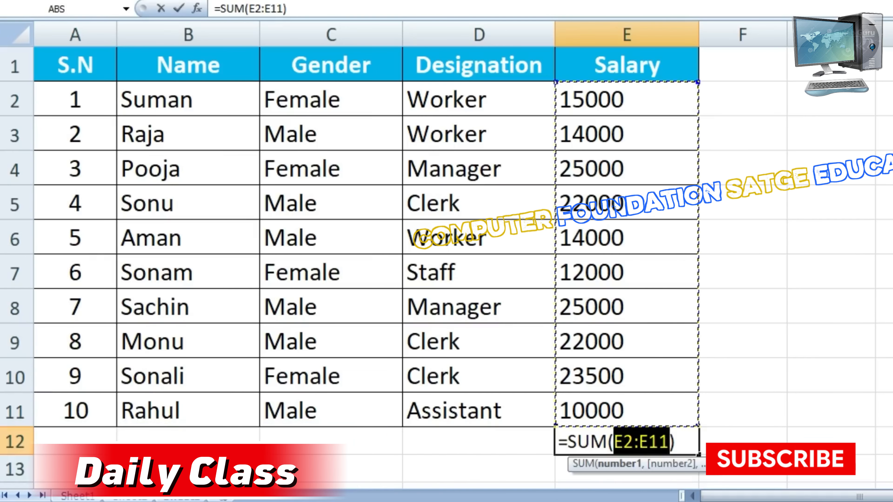
{"action": "key", "text": "Return"}
{"action": "left_click", "coordinate": [858, 388]}
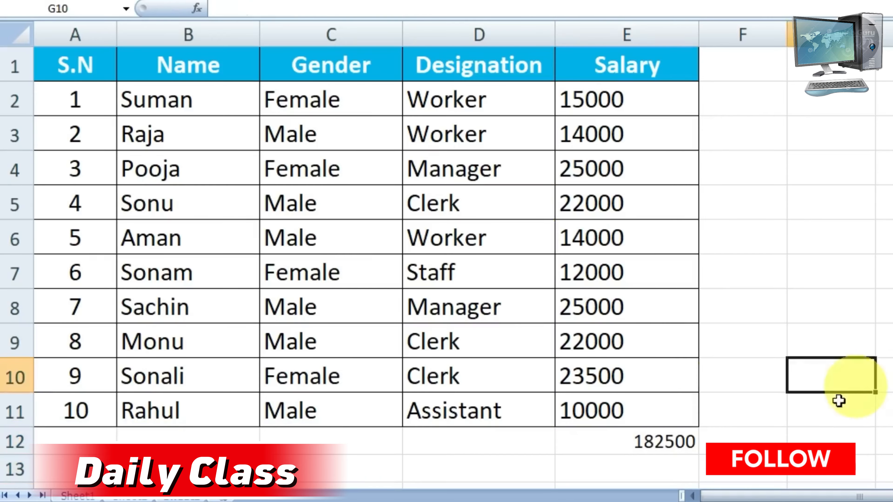
Clear the salary total from cell E12
{"action": "left_click", "coordinate": [656, 444]}
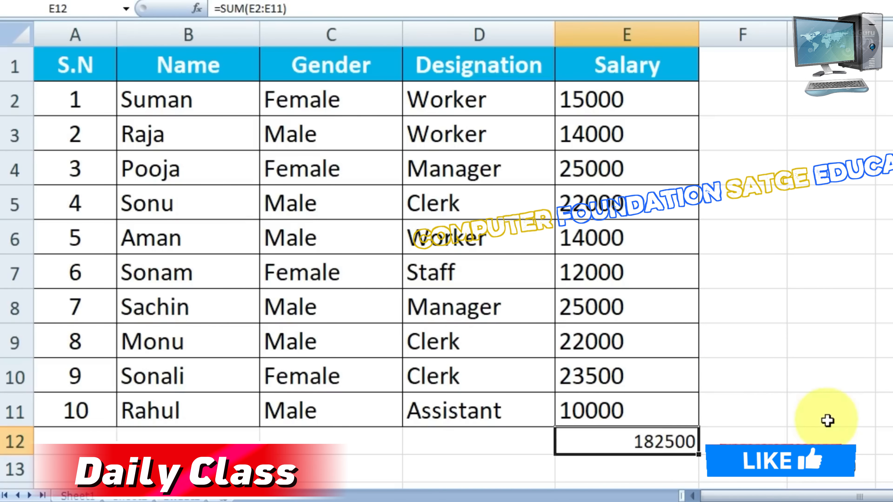
{"action": "left_click", "coordinate": [827, 421]}
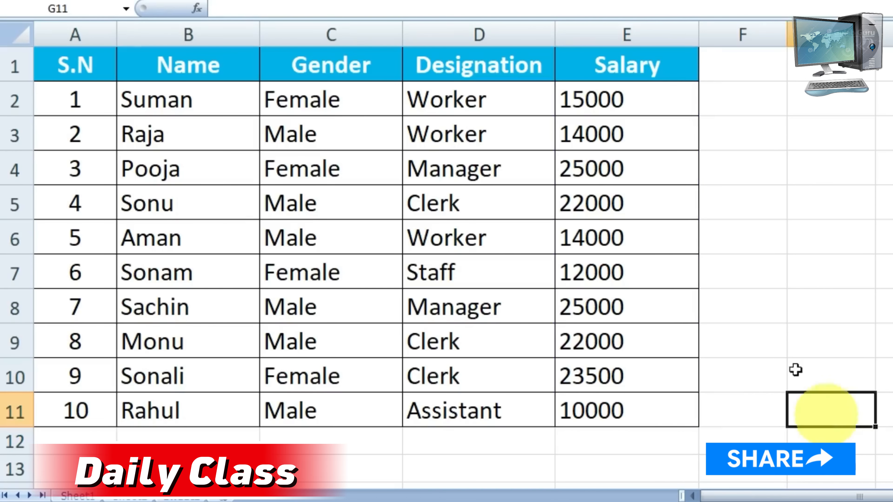
{"action": "left_click_drag", "start_coordinate": [643, 96], "coordinate": [576, 436]}
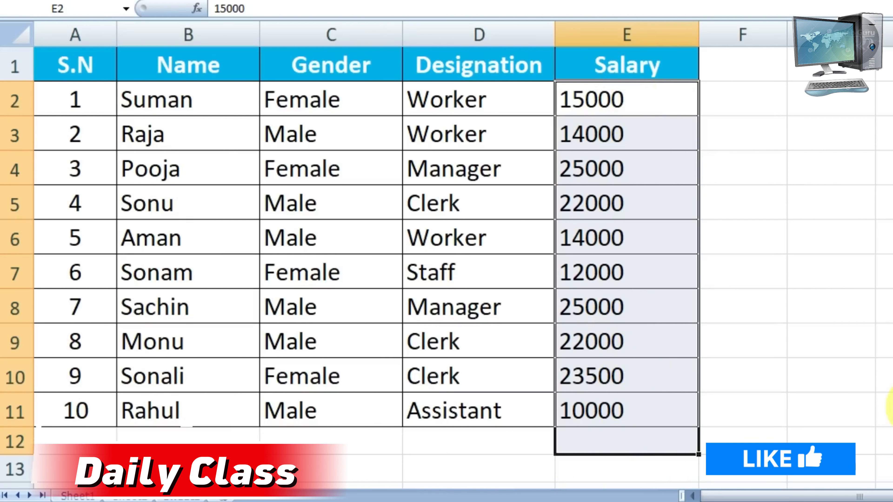
{"action": "left_click", "coordinate": [664, 445]}
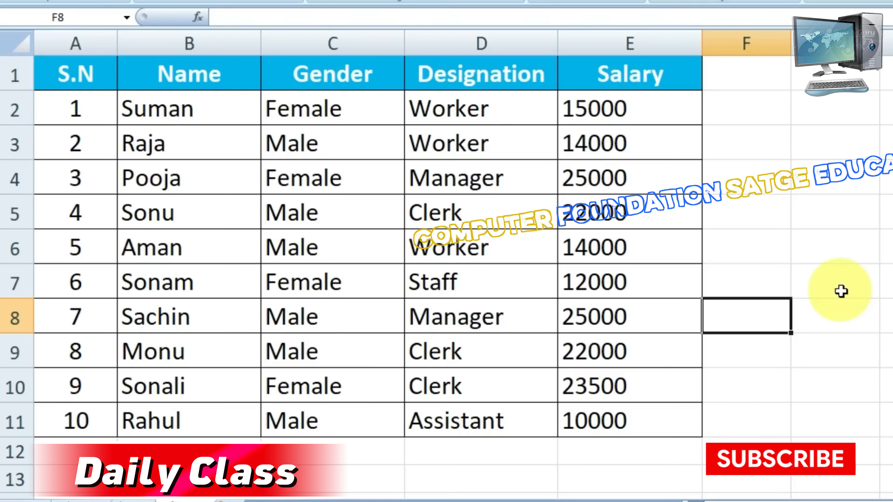
{"action": "left_click", "coordinate": [810, 209]}
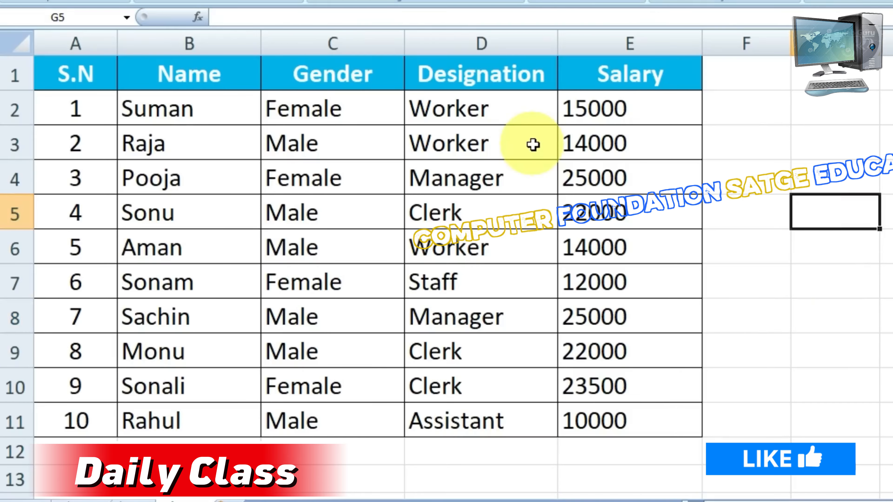
{"action": "left_click_drag", "start_coordinate": [89, 82], "coordinate": [618, 417]}
{"action": "left_click", "coordinate": [676, 356]}
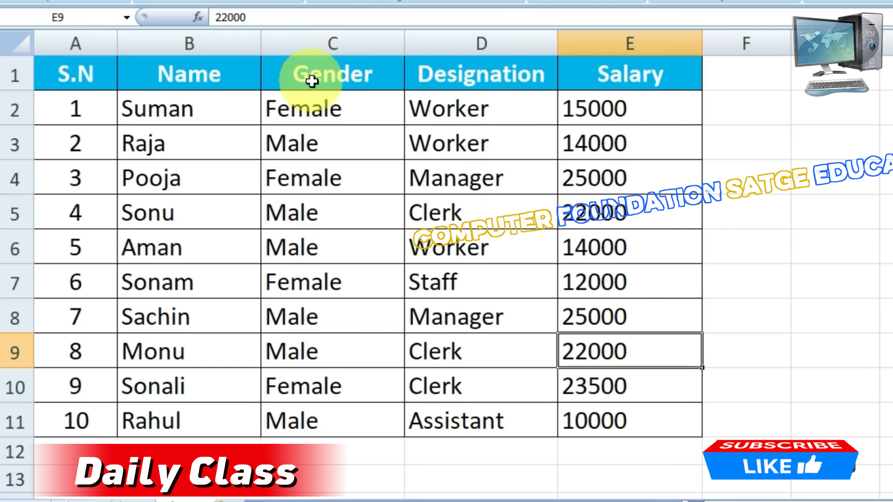
{"action": "left_click", "coordinate": [333, 41]}
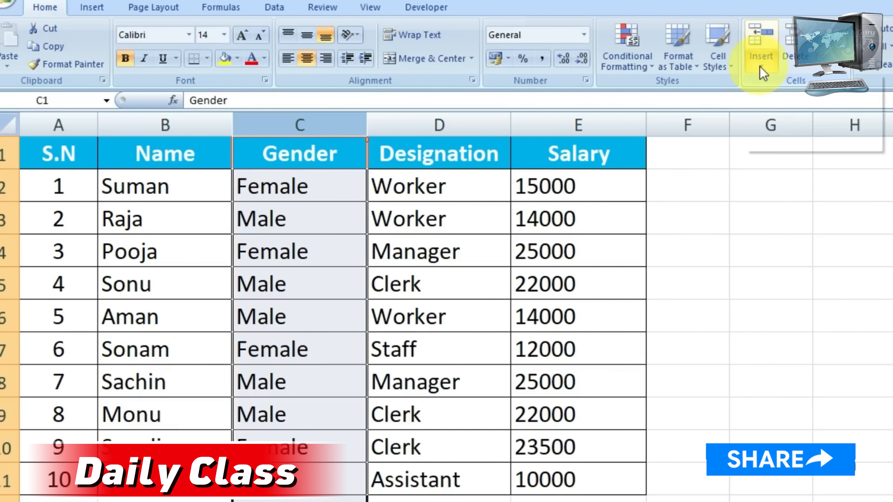
{"action": "left_click", "coordinate": [760, 62]}
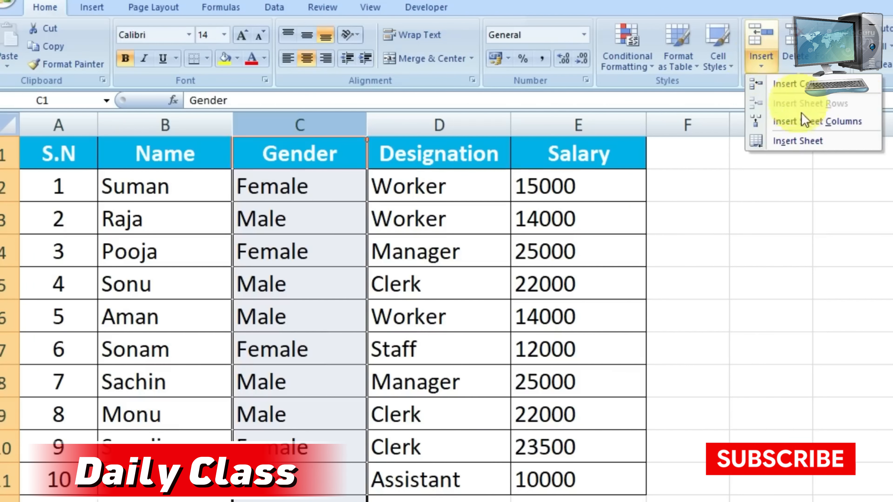
{"action": "left_click", "coordinate": [433, 296]}
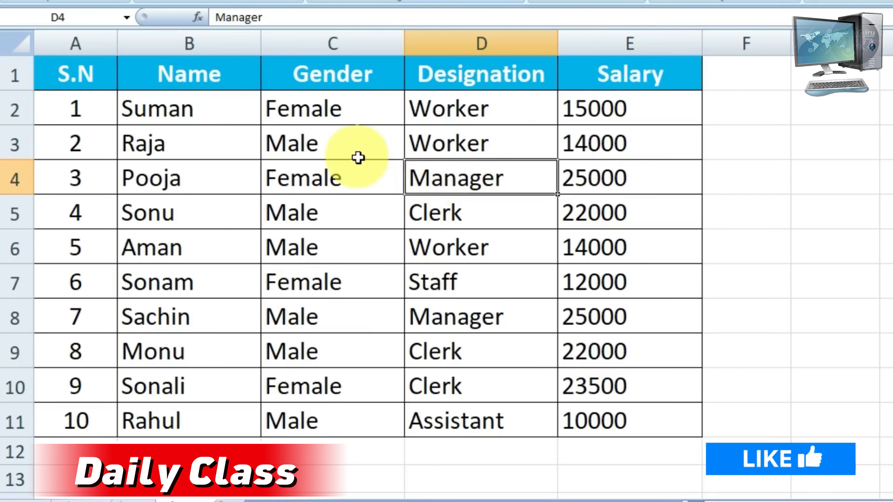
Insert a blank column before the Gender column and undo the insertion
{"action": "left_click", "coordinate": [341, 112]}
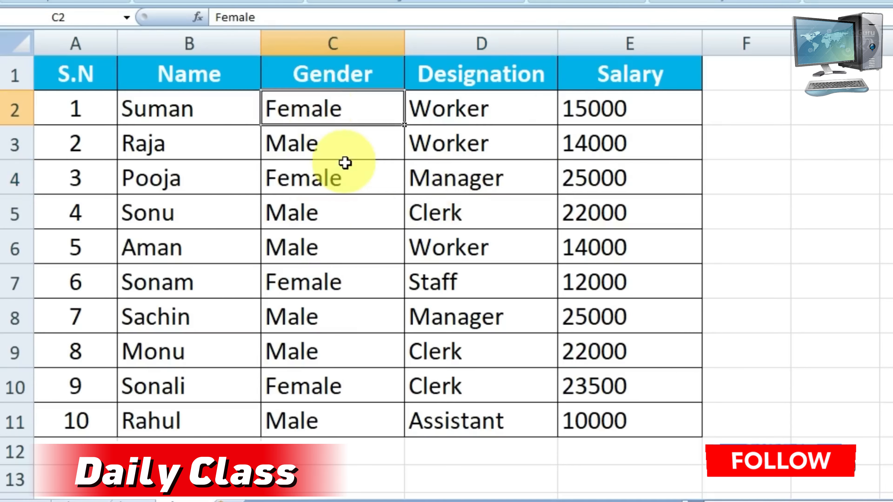
{"action": "left_click", "coordinate": [339, 142]}
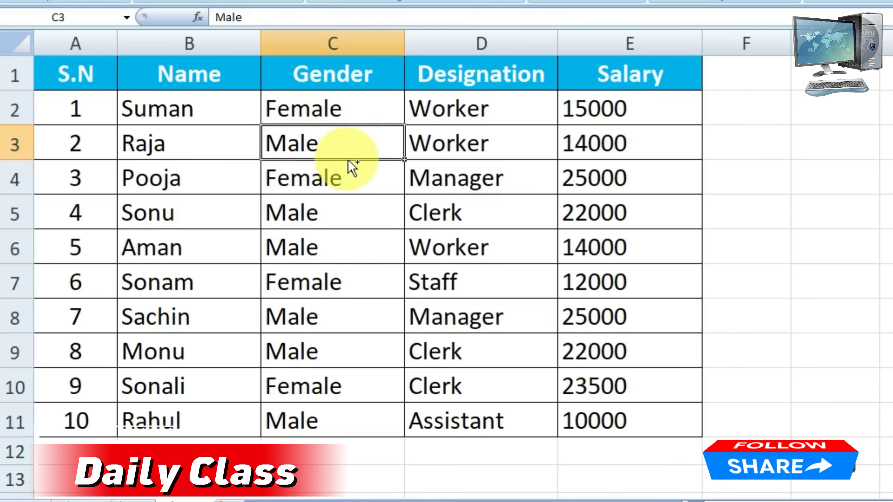
{"action": "key", "text": "ctrl+space"}
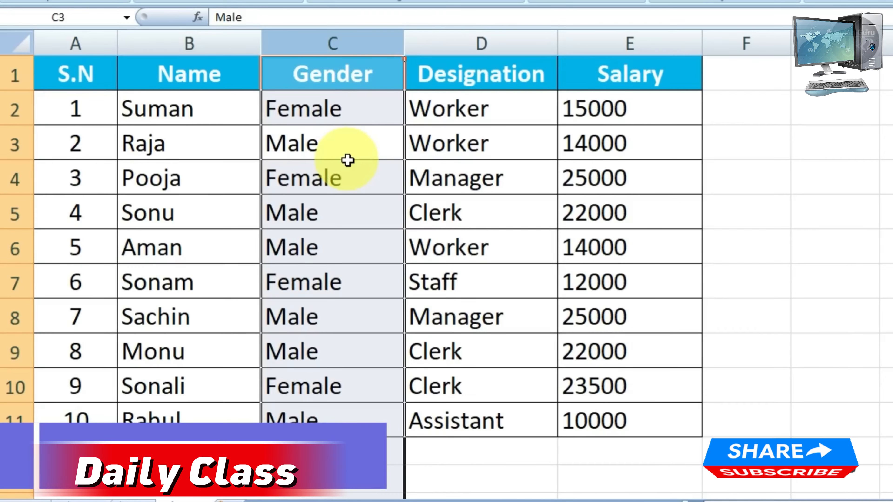
{"action": "key", "text": "ctrl+shift+plus"}
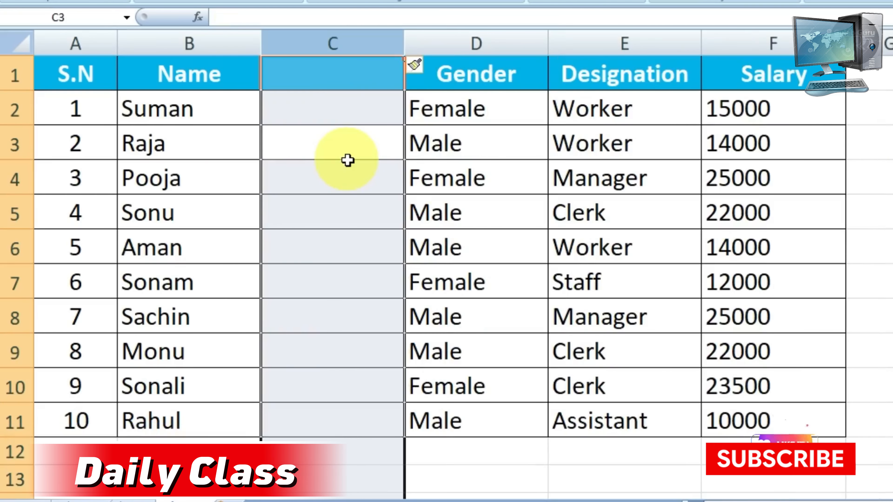
{"action": "key", "text": "ctrl+z"}
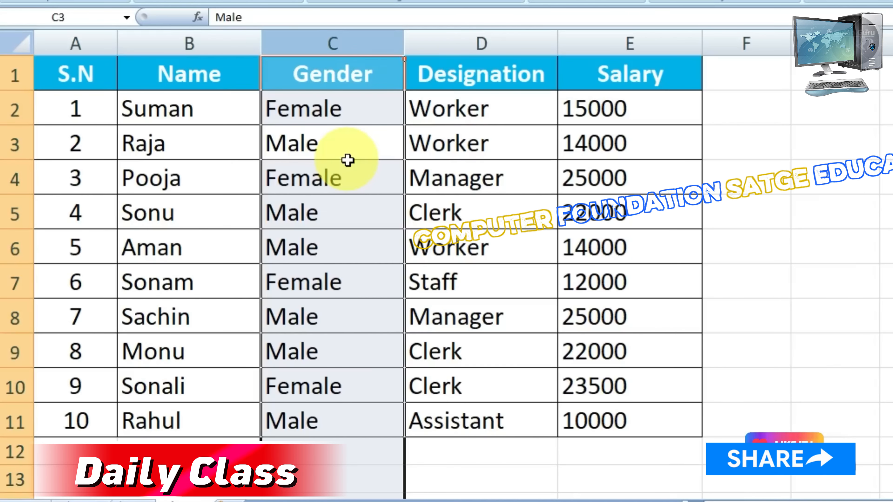
Insert an empty column between the Name and Gender columns
{"action": "key", "text": "Down"}
{"action": "key", "text": "Down"}
{"action": "key", "text": "Down"}
{"action": "left_click", "coordinate": [344, 145]}
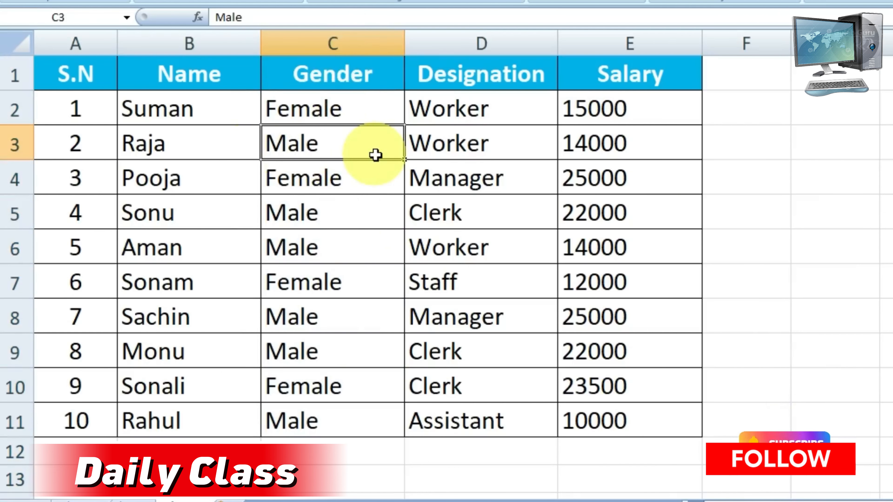
{"action": "key", "text": "ctrl+space"}
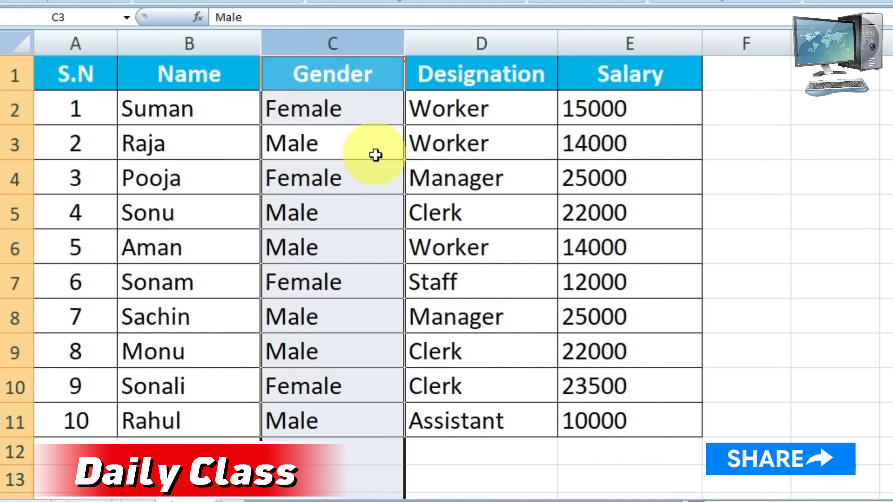
{"action": "key", "text": "ctrl+shift+plus"}
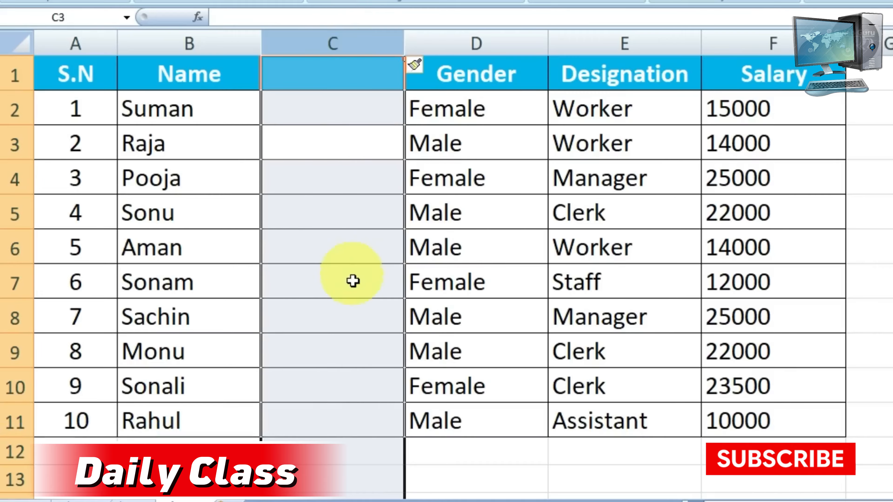
{"action": "left_click", "coordinate": [344, 77]}
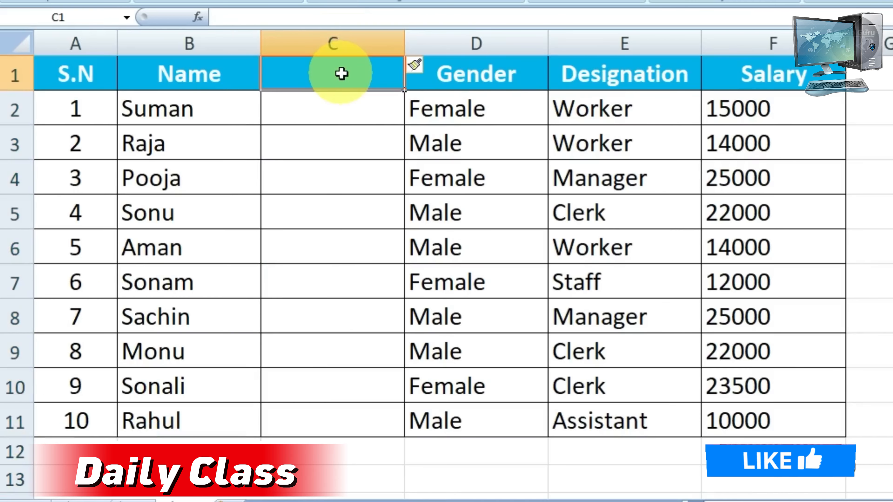
{"action": "left_click", "coordinate": [346, 184]}
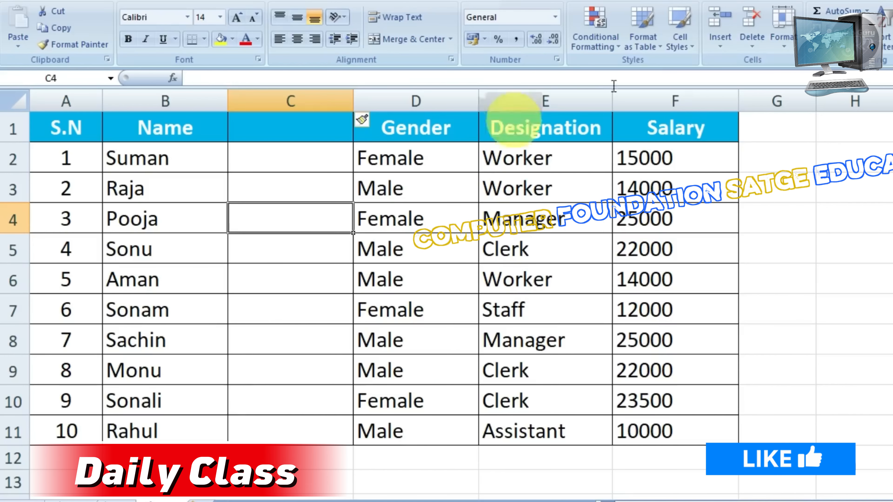
{"action": "left_click", "coordinate": [361, 134]}
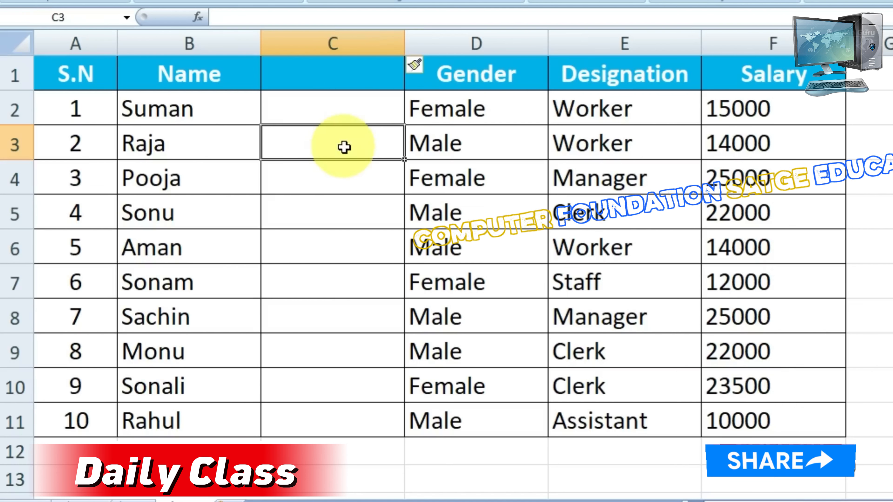
Delete the empty column between the Name and Gender columns
{"action": "key", "text": "ctrl+space"}
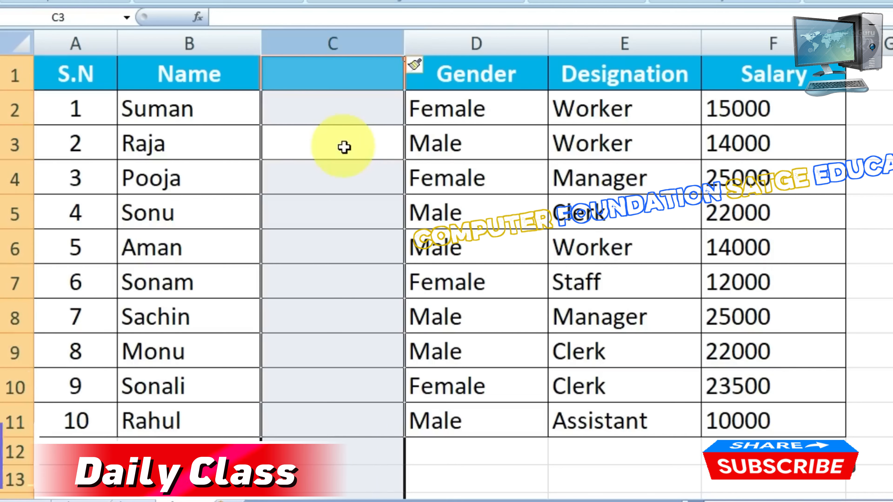
{"action": "key", "text": "ctrl+minus"}
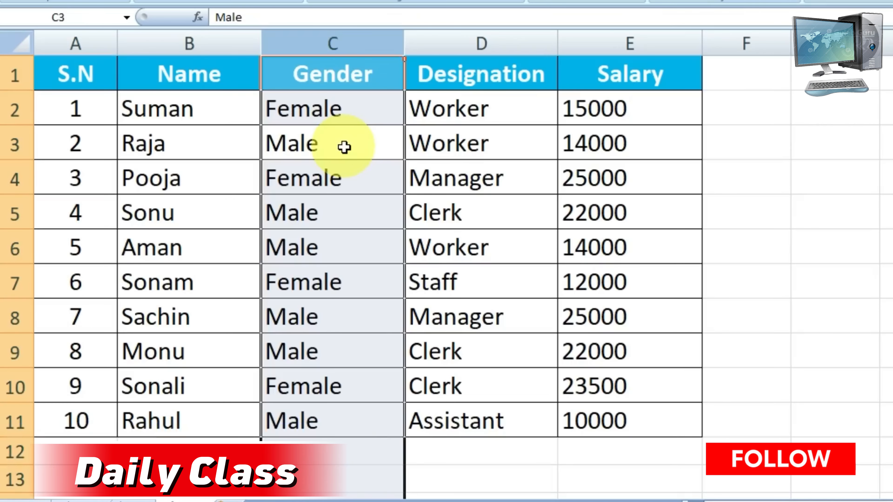
{"action": "left_click", "coordinate": [327, 178]}
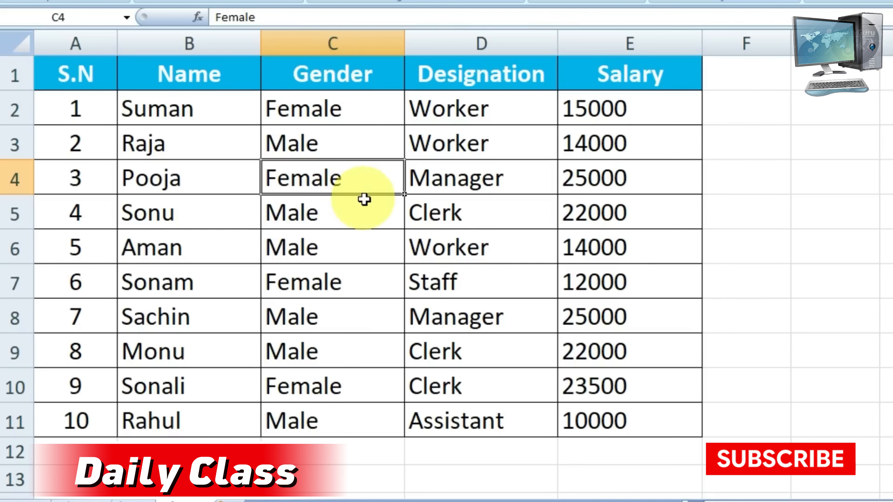
Insert a blank row above row 4 of the employee table and undo the insertion
{"action": "left_click", "coordinate": [175, 184]}
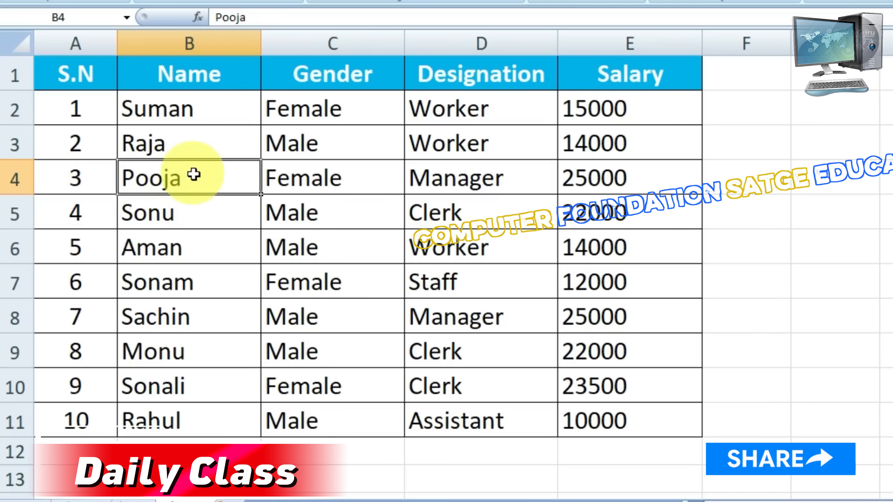
{"action": "key", "text": "shift+space"}
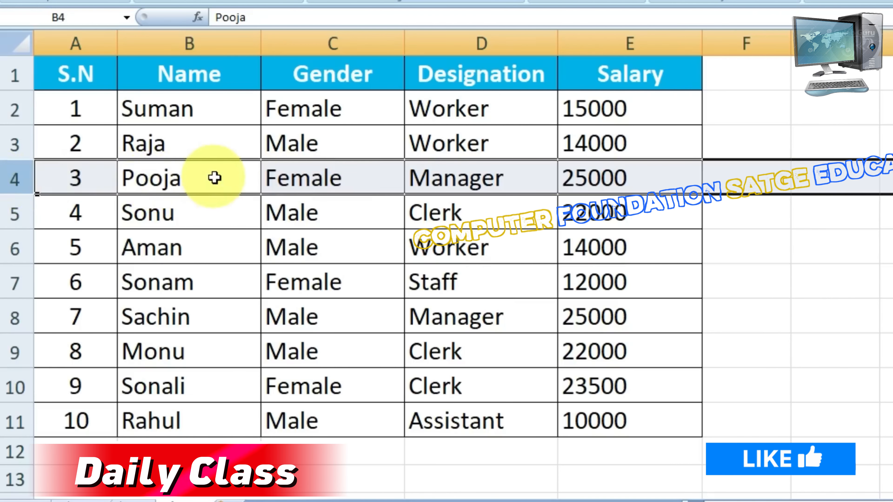
{"action": "key", "text": "ctrl+shift+plus"}
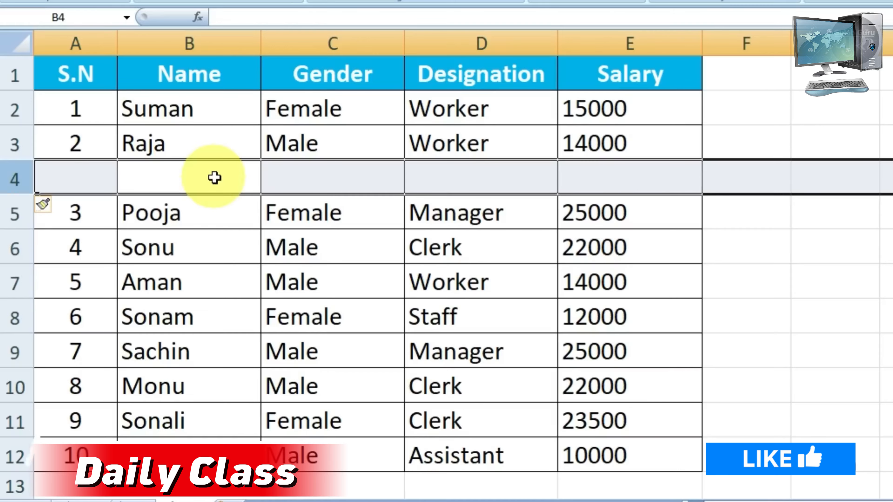
{"action": "key", "text": "ctrl+z"}
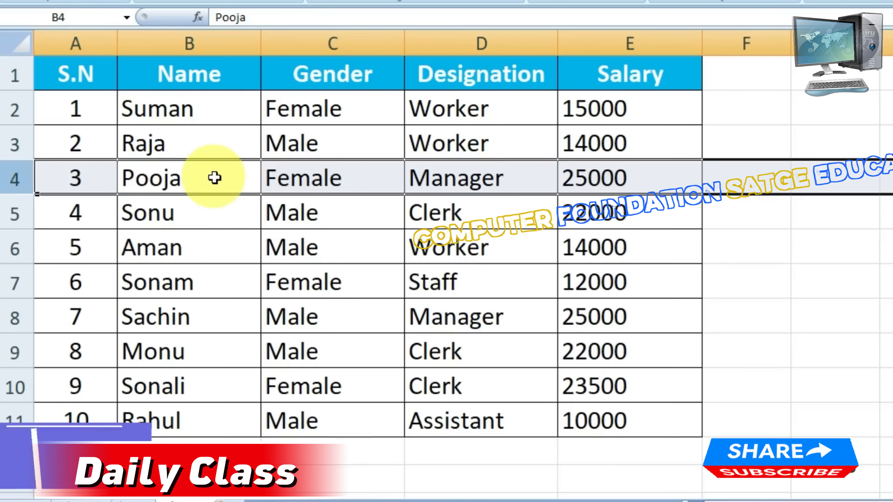
{"action": "left_click", "coordinate": [278, 181]}
{"action": "left_click", "coordinate": [304, 211]}
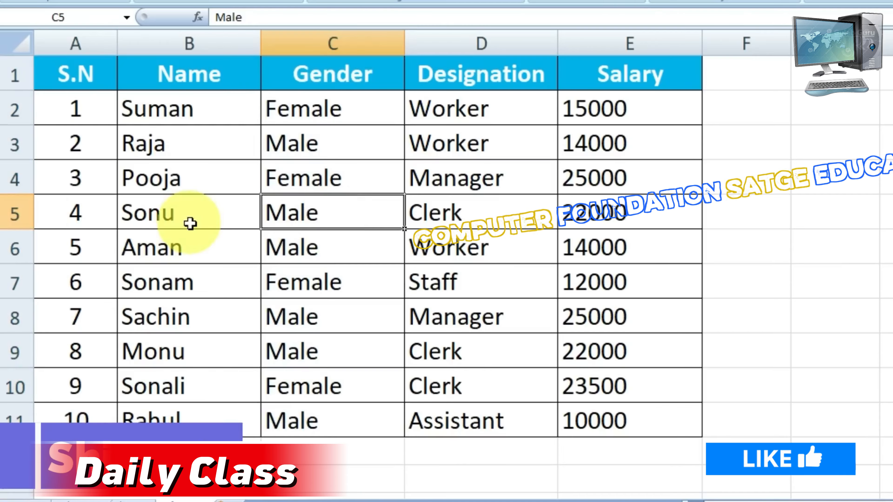
{"action": "key", "text": "shift+space"}
{"action": "left_click", "coordinate": [292, 218]}
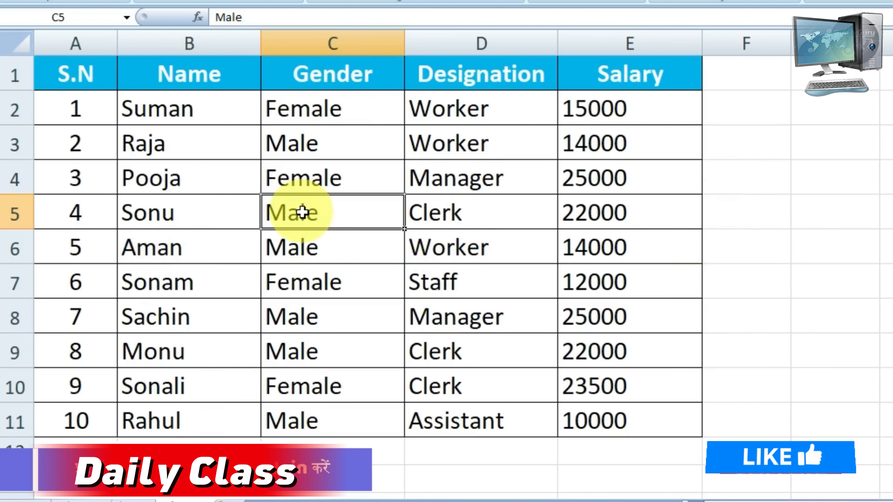
{"action": "left_click", "coordinate": [888, 281]}
{"action": "left_click", "coordinate": [892, 316]}
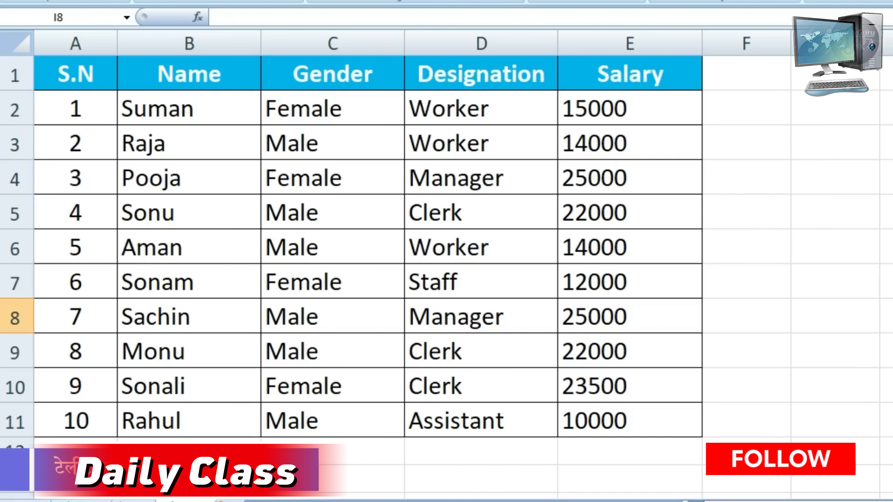
Select the data of the Name, Designation and Salary columns one column at a time
{"action": "left_click_drag", "start_coordinate": [68, 70], "coordinate": [594, 424]}
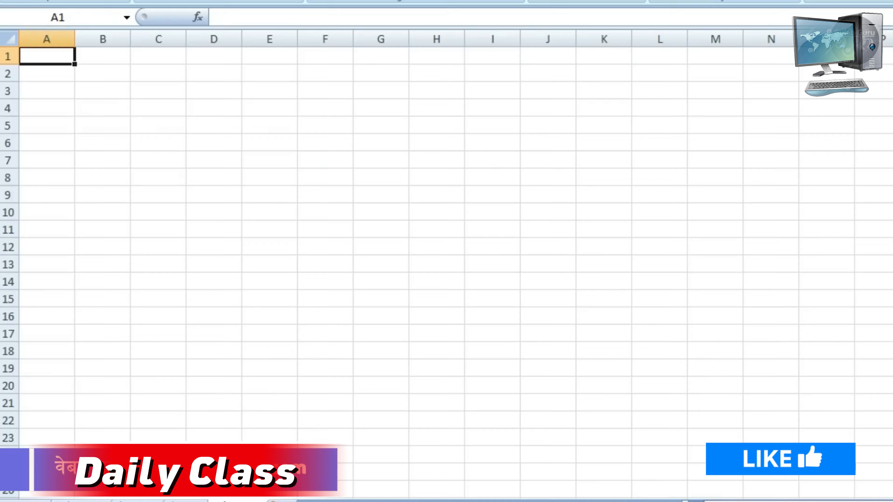
{"action": "scroll", "coordinate": [264, 260], "scroll_direction": "up", "scroll_amount": 4, "text": "ctrl"}
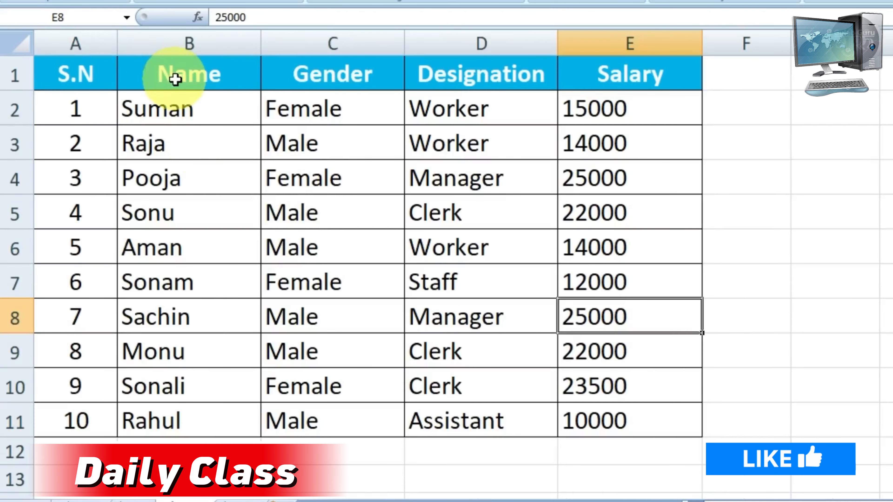
{"action": "left_click_drag", "start_coordinate": [176, 76], "coordinate": [182, 419]}
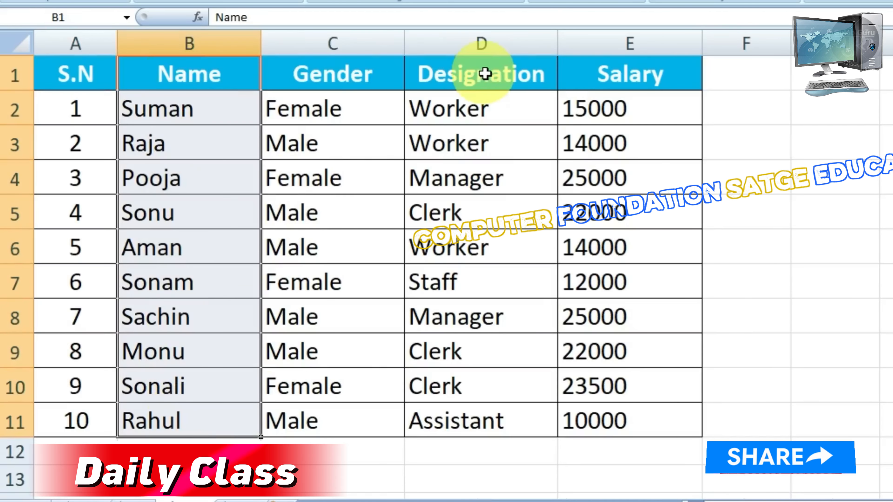
{"action": "left_click_drag", "start_coordinate": [484, 74], "coordinate": [485, 417]}
{"action": "left_click_drag", "start_coordinate": [630, 74], "coordinate": [652, 394]}
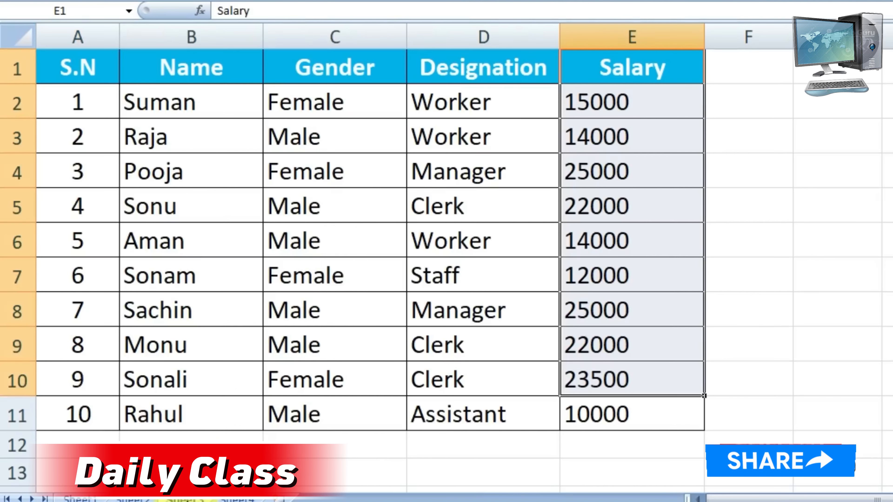
{"action": "left_click_drag", "start_coordinate": [221, 69], "coordinate": [201, 412]}
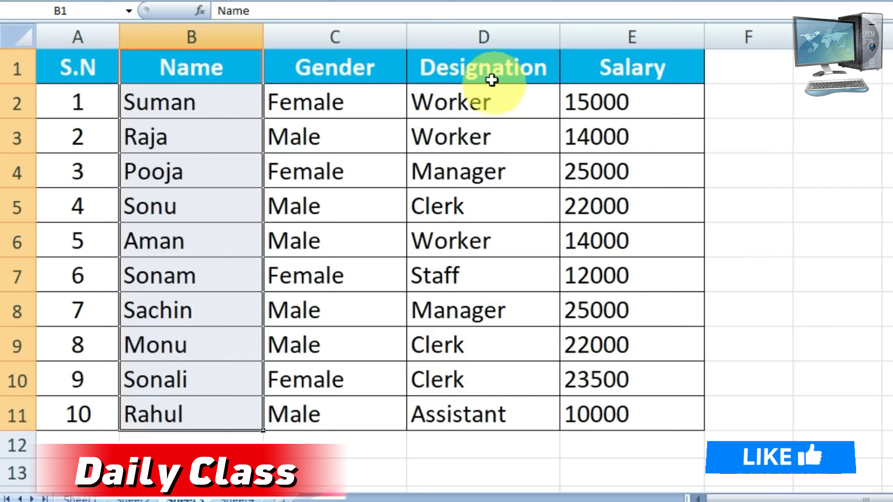
{"action": "left_click_drag", "start_coordinate": [488, 72], "coordinate": [469, 415]}
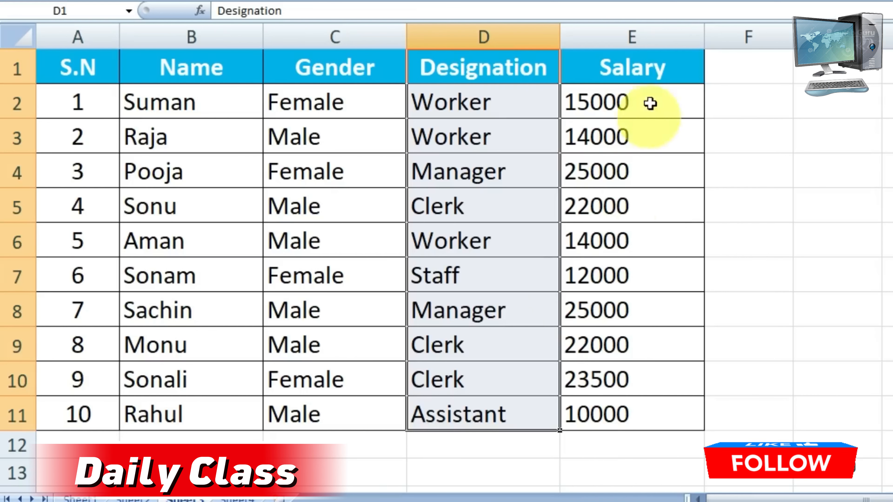
{"action": "left_click_drag", "start_coordinate": [643, 68], "coordinate": [641, 406]}
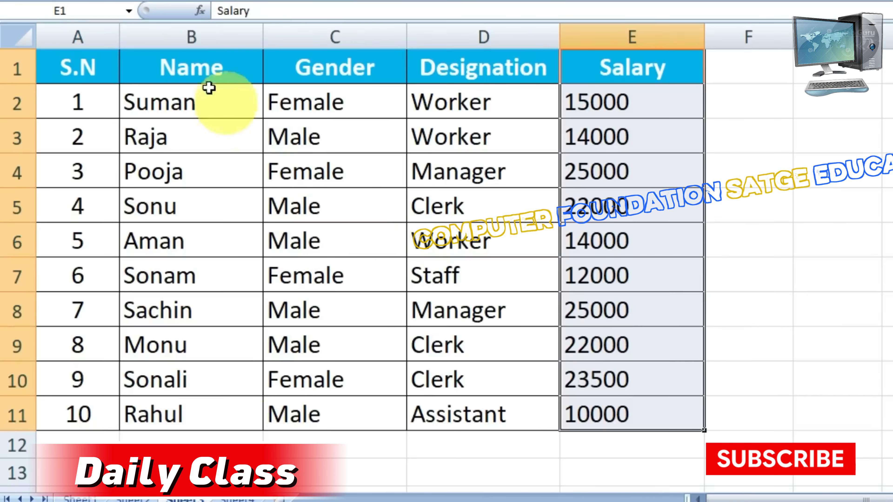
Copy the Name, Designation and Salary columns, rows 1 to 11, as one multiple selection and paste them at cell A1 of Sheet4
{"action": "left_click_drag", "start_coordinate": [208, 79], "coordinate": [199, 410]}
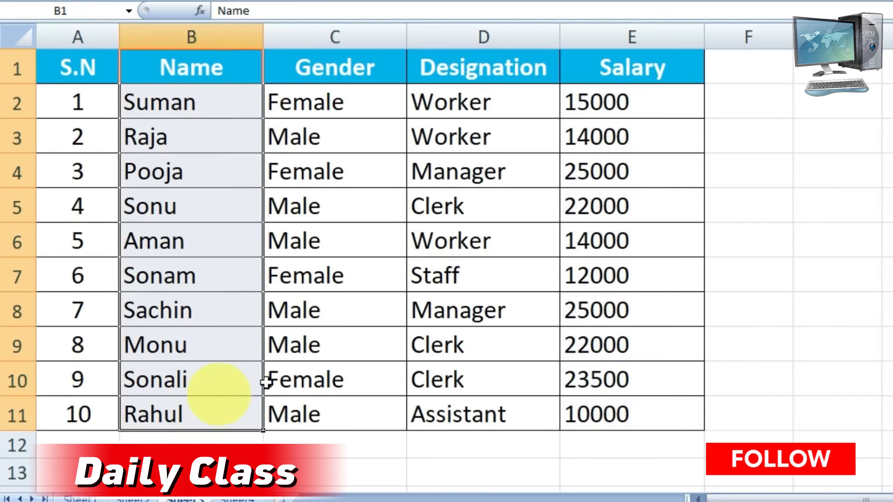
{"action": "left_click_drag", "start_coordinate": [484, 70], "coordinate": [488, 417], "text": "ctrl"}
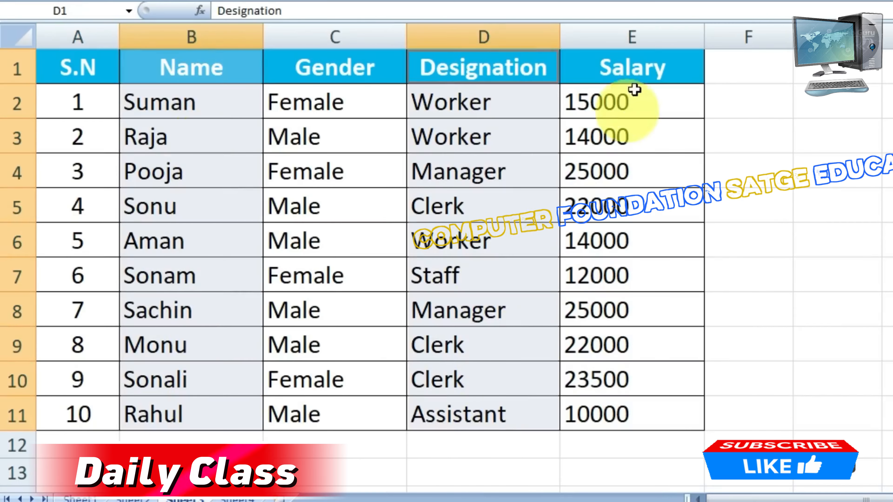
{"action": "left_click_drag", "start_coordinate": [633, 71], "coordinate": [623, 404], "text": "ctrl"}
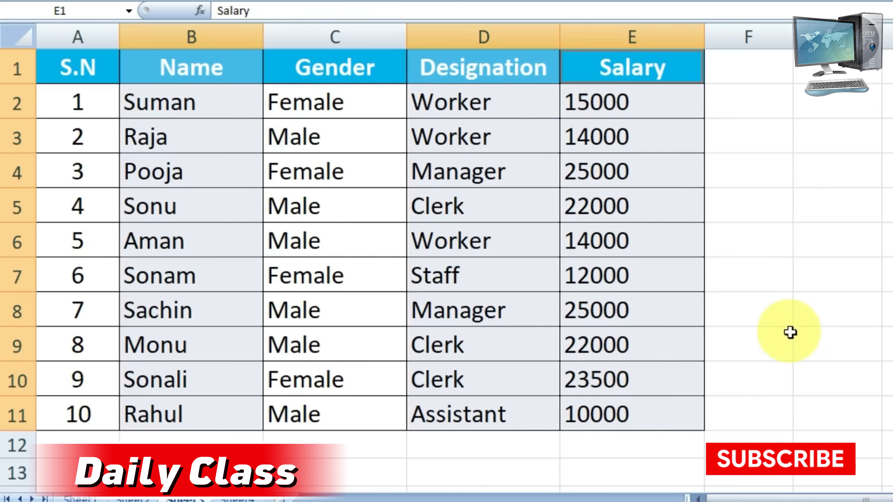
{"action": "key", "text": "ctrl+c"}
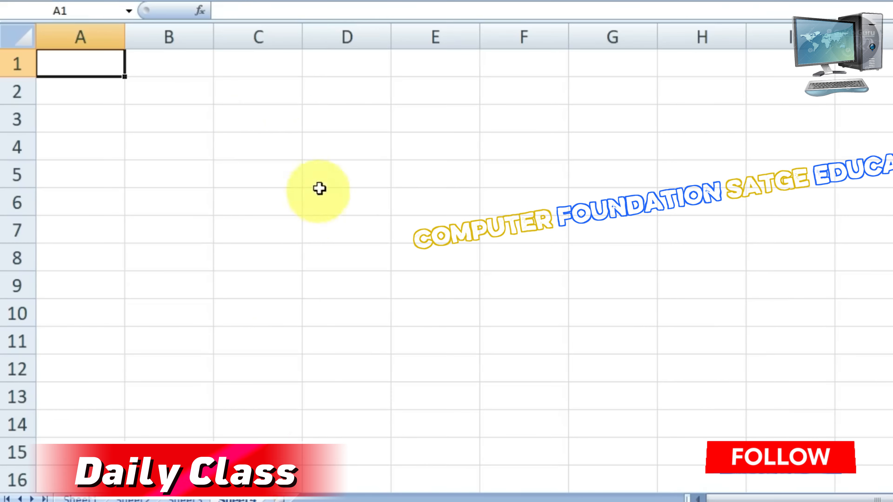
{"action": "key", "text": "ctrl+v"}
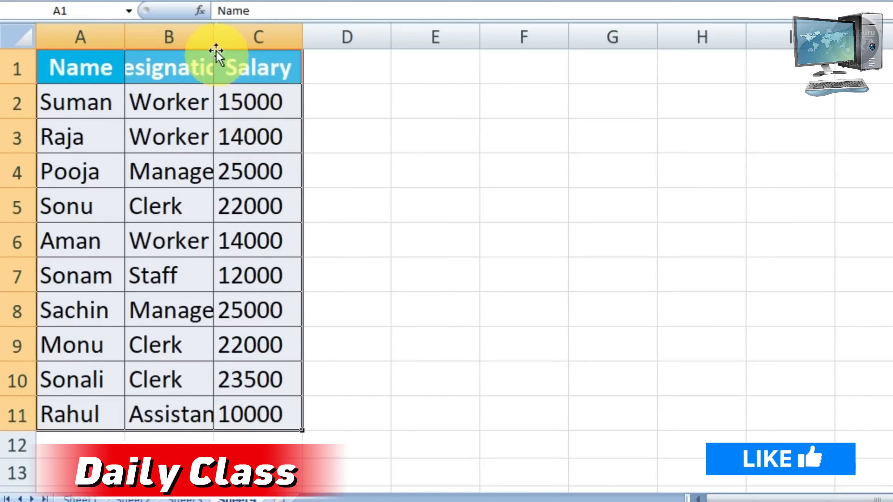
{"action": "left_click", "coordinate": [423, 216]}
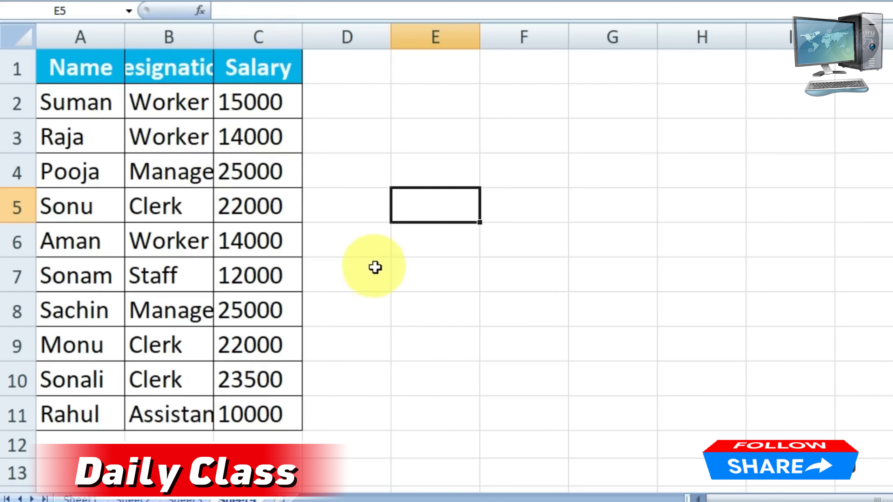
Widen columns A to C together to an equal width that fits the Designation header
{"action": "mouse_move", "coordinate": [84, 30]}
{"action": "left_mouse_down"}
{"action": "mouse_move", "coordinate": [261, 34]}
{"action": "mouse_move", "coordinate": [86, 27]}
{"action": "left_mouse_up"}
{"action": "left_click", "coordinate": [538, 280]}
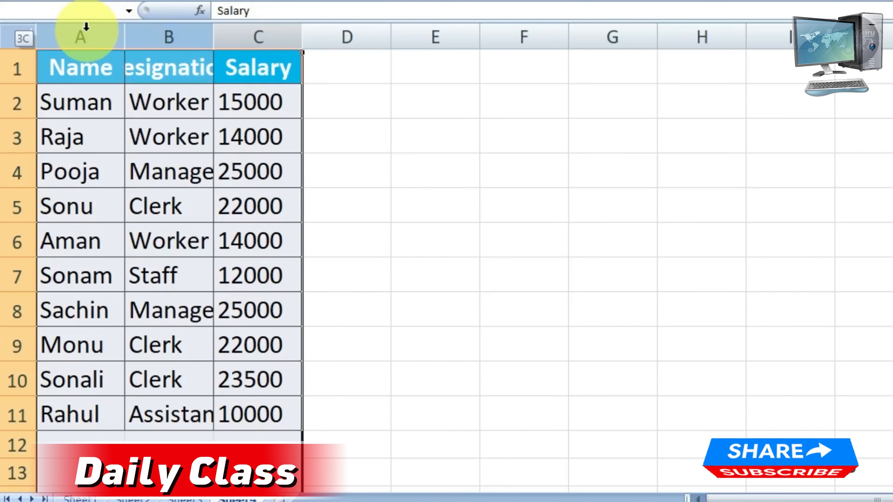
{"action": "left_click_drag", "start_coordinate": [301, 35], "coordinate": [336, 37]}
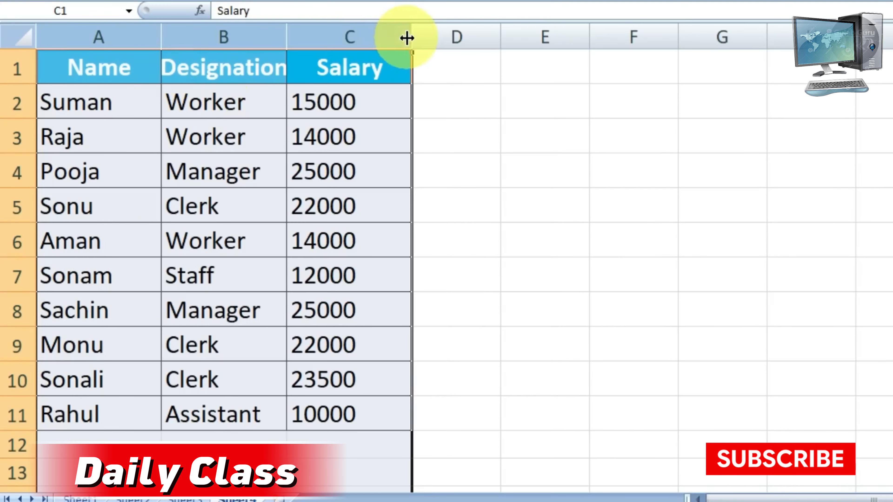
{"action": "left_click_drag", "start_coordinate": [411, 36], "coordinate": [425, 35]}
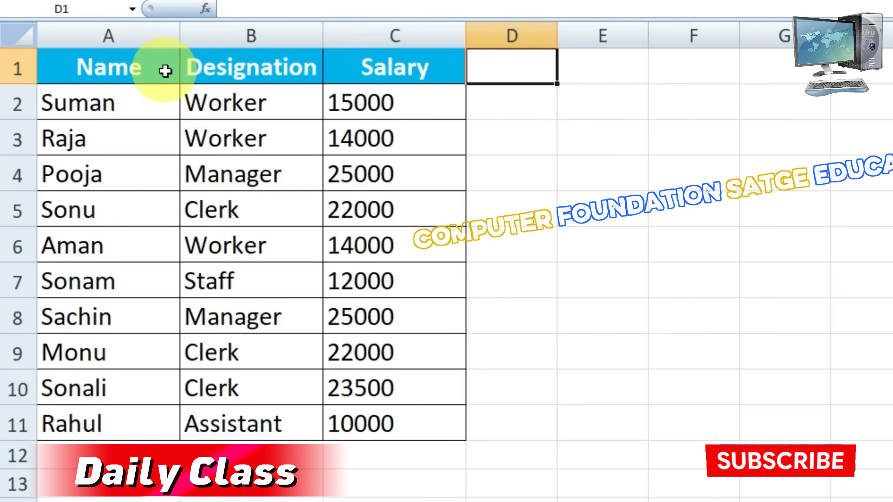
AutoFit the widths of columns A to C to their contents and check the three header cells
{"action": "left_click_drag", "start_coordinate": [110, 34], "coordinate": [418, 42]}
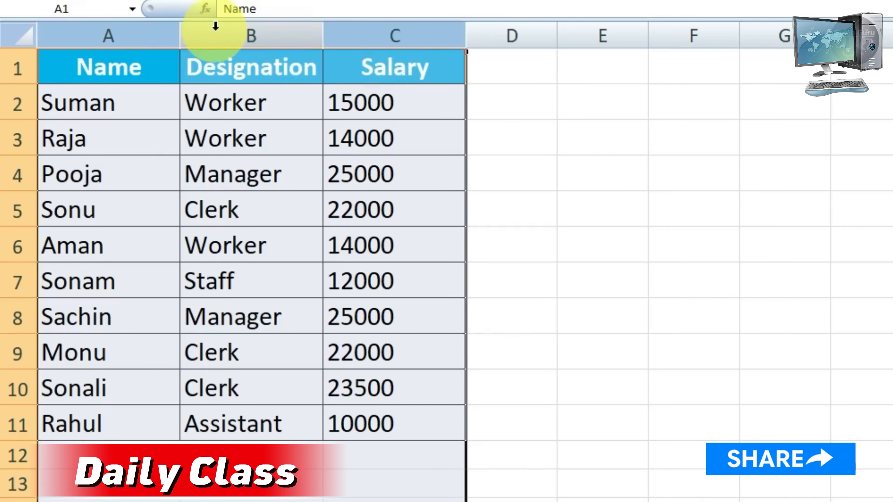
{"action": "left_click", "coordinate": [114, 71]}
{"action": "left_click_drag", "start_coordinate": [113, 71], "coordinate": [404, 422]}
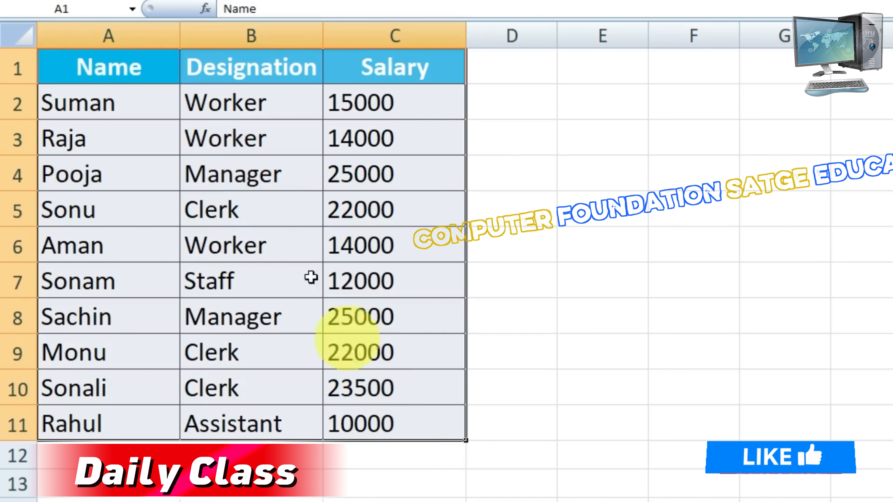
{"action": "left_click_drag", "start_coordinate": [148, 33], "coordinate": [465, 32]}
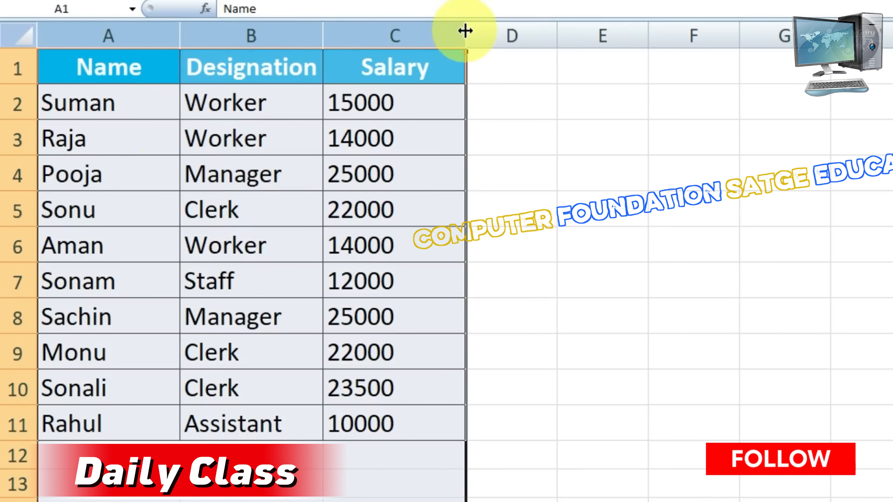
{"action": "double_click", "coordinate": [465, 31]}
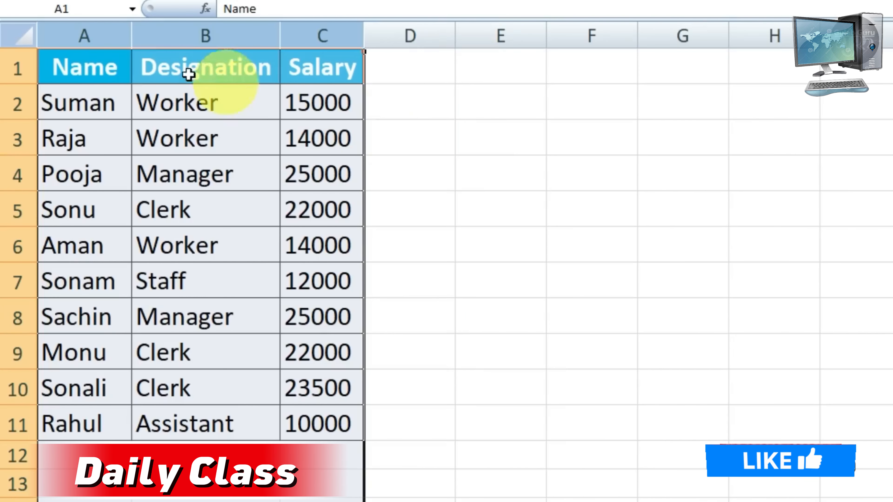
{"action": "left_click", "coordinate": [100, 72]}
{"action": "left_click", "coordinate": [195, 72]}
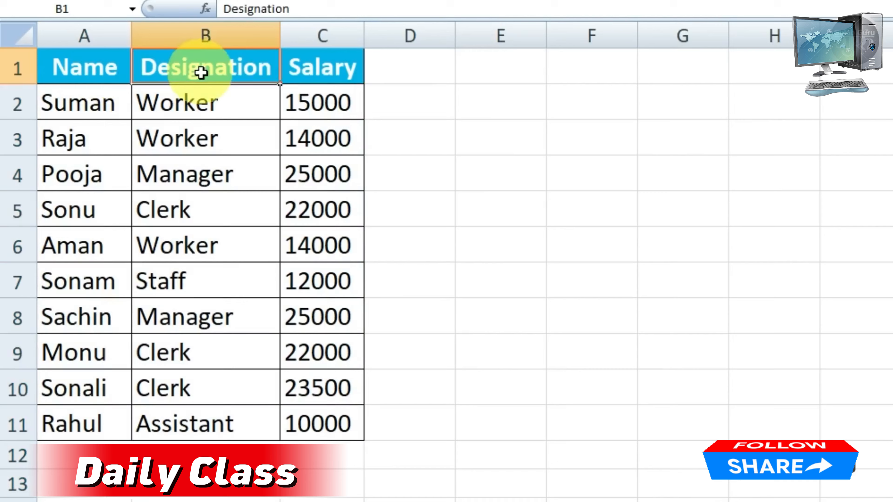
{"action": "left_click", "coordinate": [341, 76]}
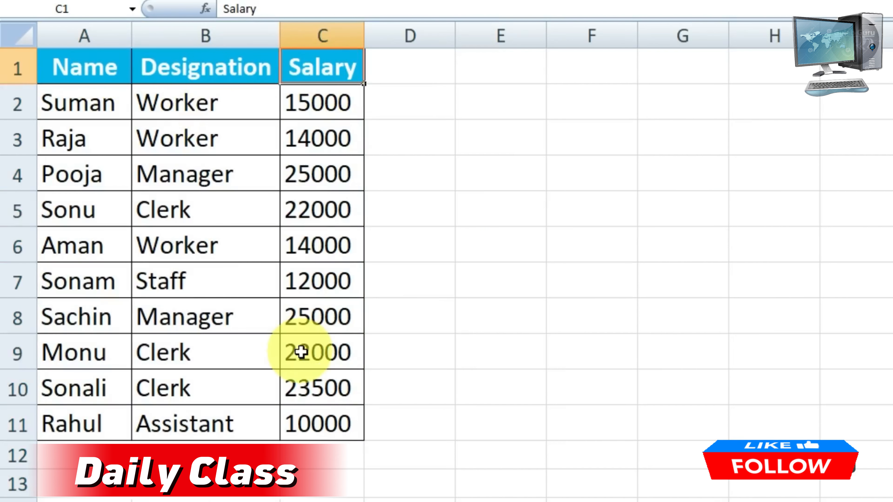
{"action": "left_click", "coordinate": [488, 96]}
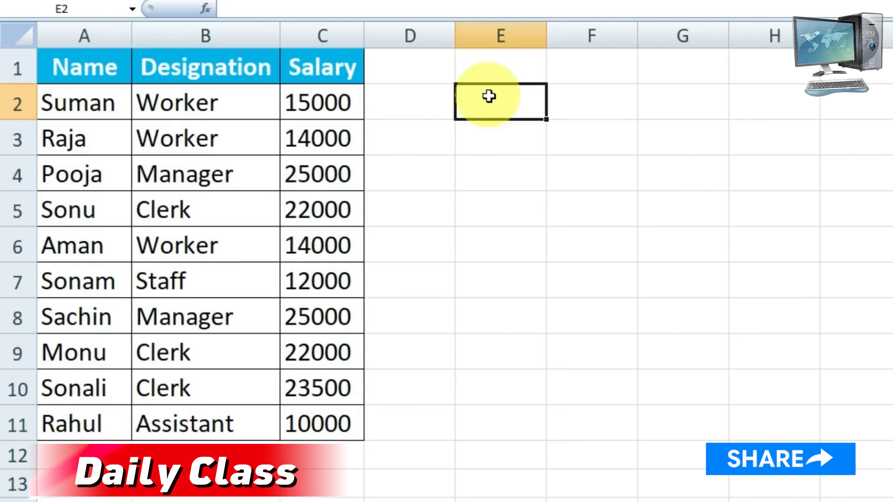
{"action": "left_click", "coordinate": [495, 72]}
{"action": "left_click", "coordinate": [490, 100]}
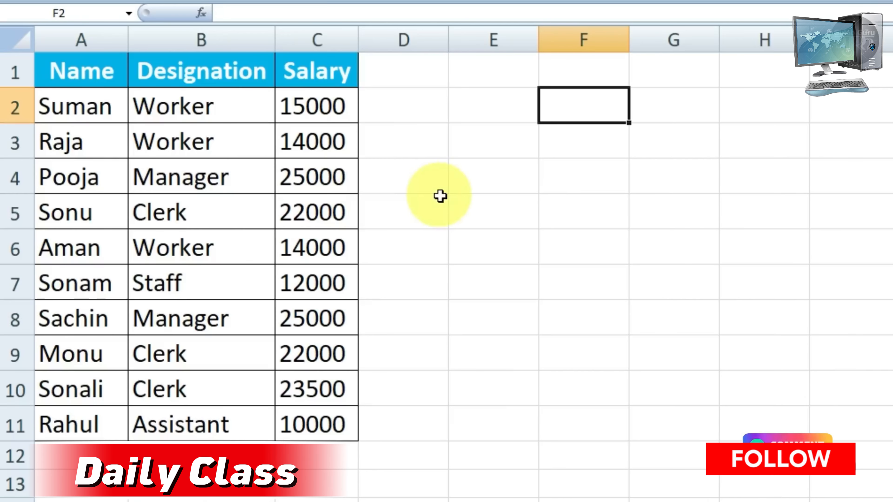
{"action": "left_click", "coordinate": [426, 200]}
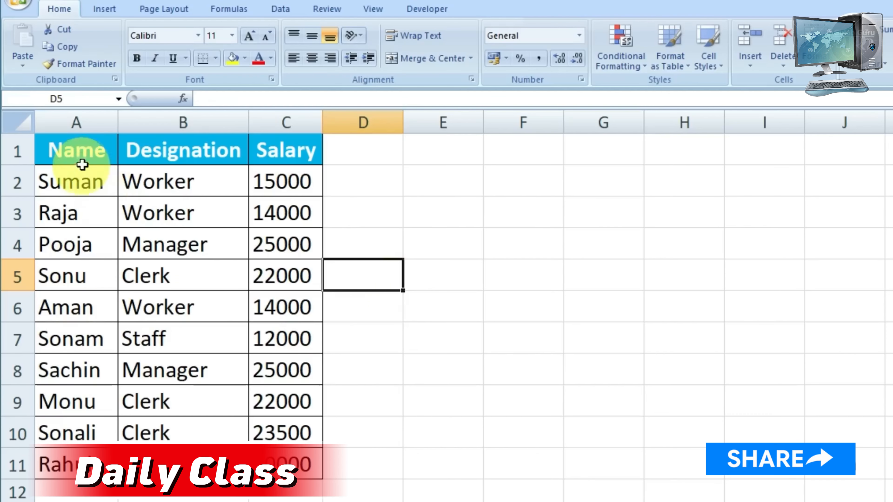
Show the Office Clipboard and copy the Name and Salary columns, rows 1 to 11, one after the other as separate clipboard items
{"action": "left_click_drag", "start_coordinate": [84, 83], "coordinate": [89, 393]}
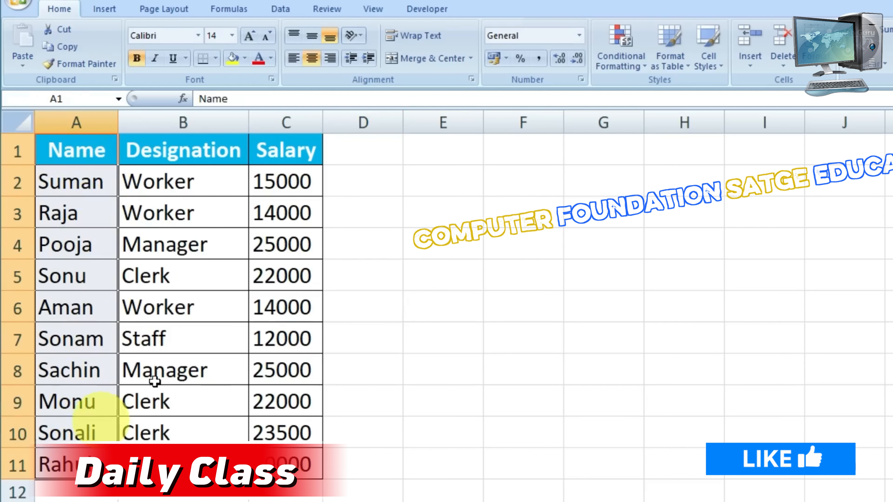
{"action": "left_click_drag", "start_coordinate": [278, 151], "coordinate": [285, 493]}
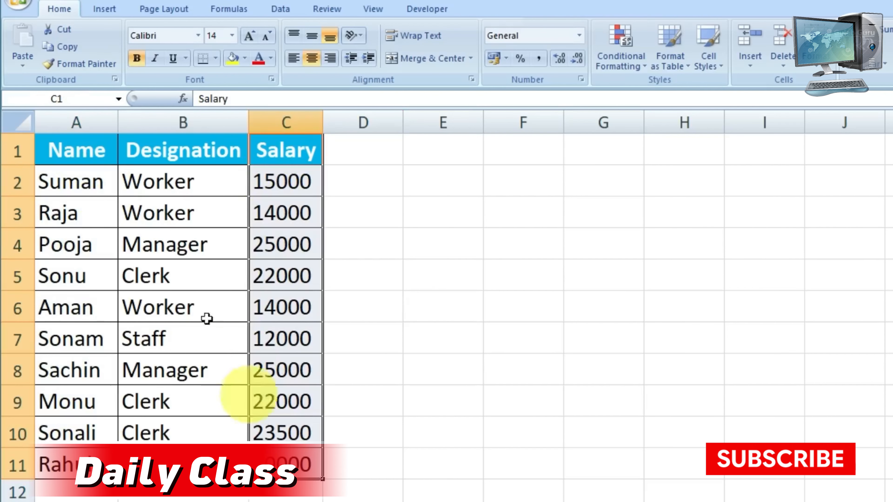
{"action": "left_click_drag", "start_coordinate": [84, 156], "coordinate": [102, 457]}
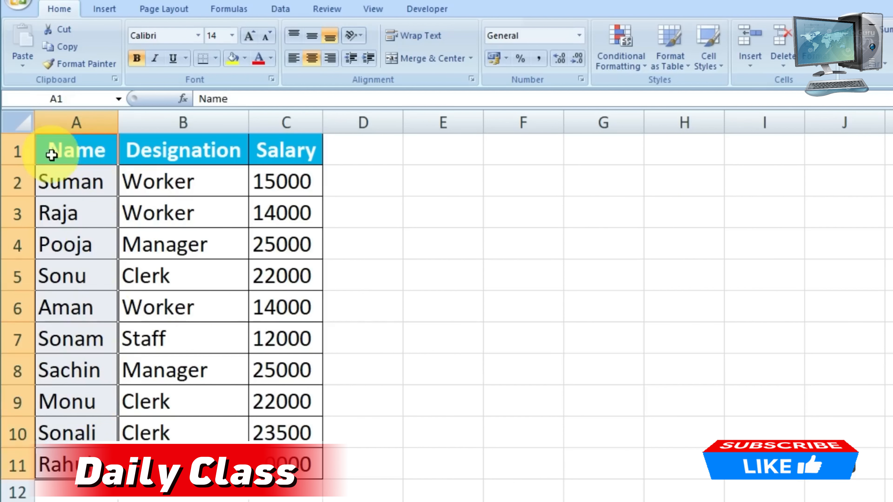
{"action": "left_click", "coordinate": [115, 80]}
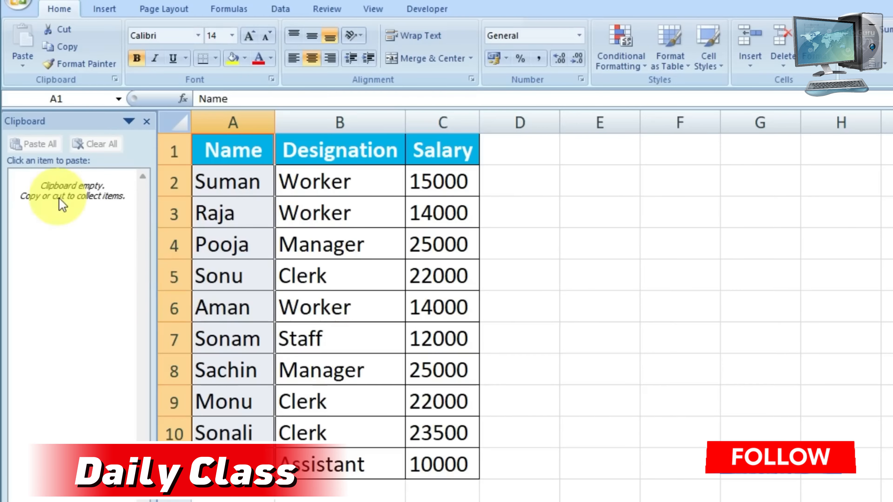
{"action": "key", "text": "ctrl+c"}
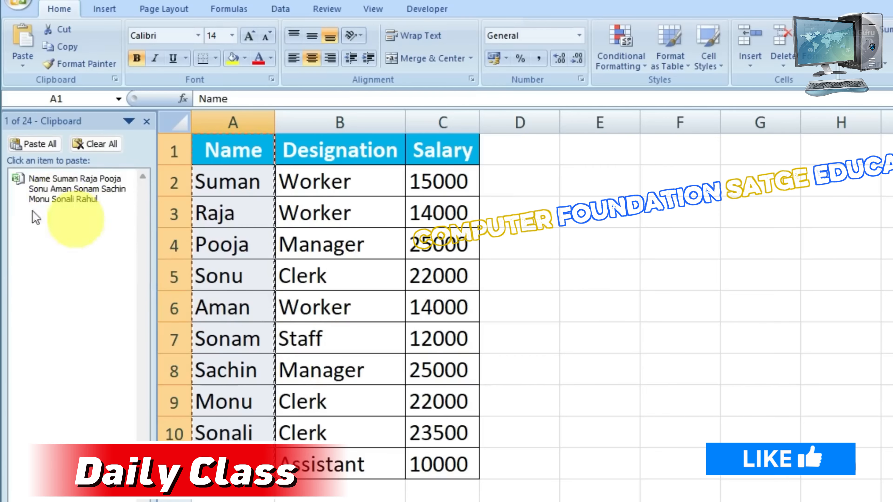
{"action": "left_click_drag", "start_coordinate": [436, 155], "coordinate": [459, 455]}
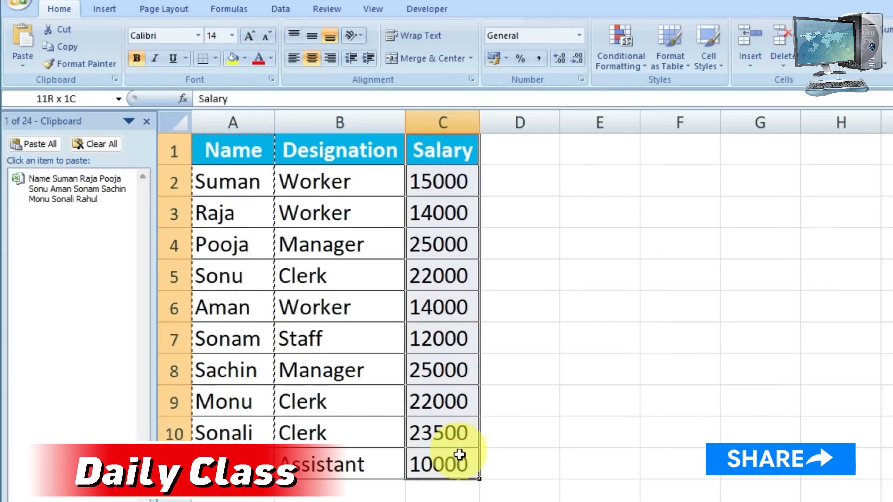
{"action": "key", "text": "ctrl+c"}
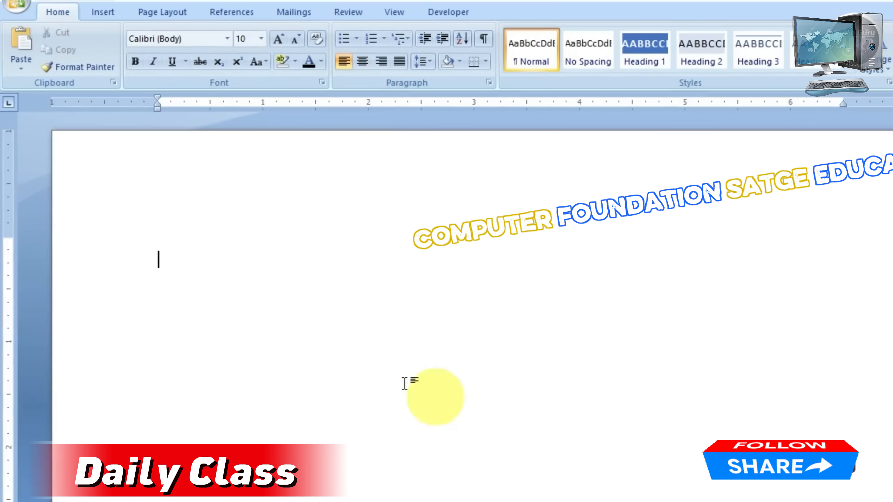
Switch to Word, show the Office Clipboard, paste the Name item and the Salary item into the blank document, and review the pasted table
{"action": "left_click", "coordinate": [113, 82]}
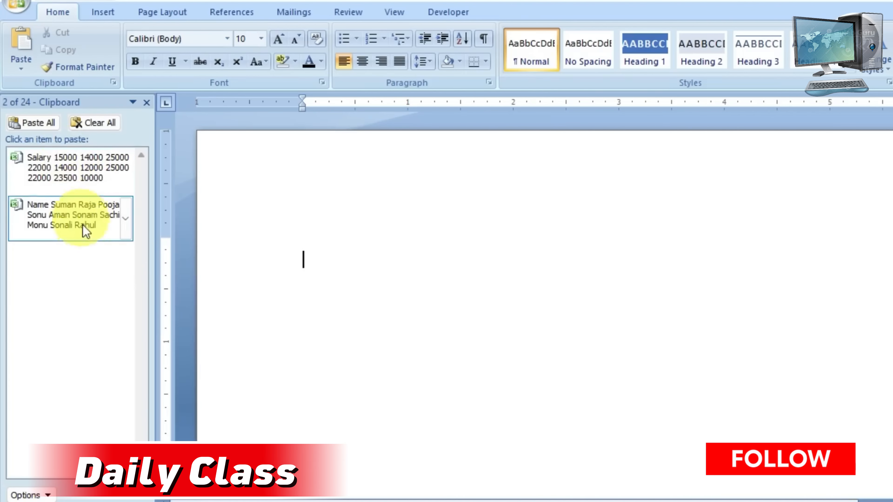
{"action": "left_click", "coordinate": [78, 215]}
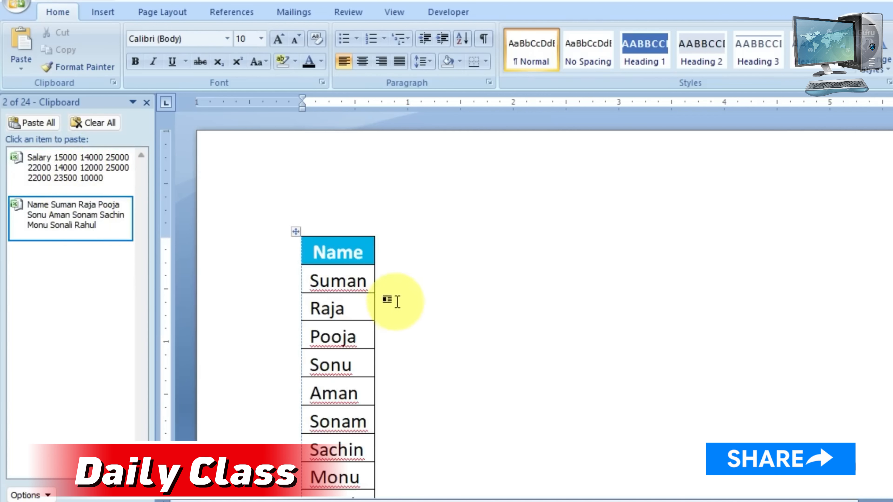
{"action": "left_click", "coordinate": [83, 178]}
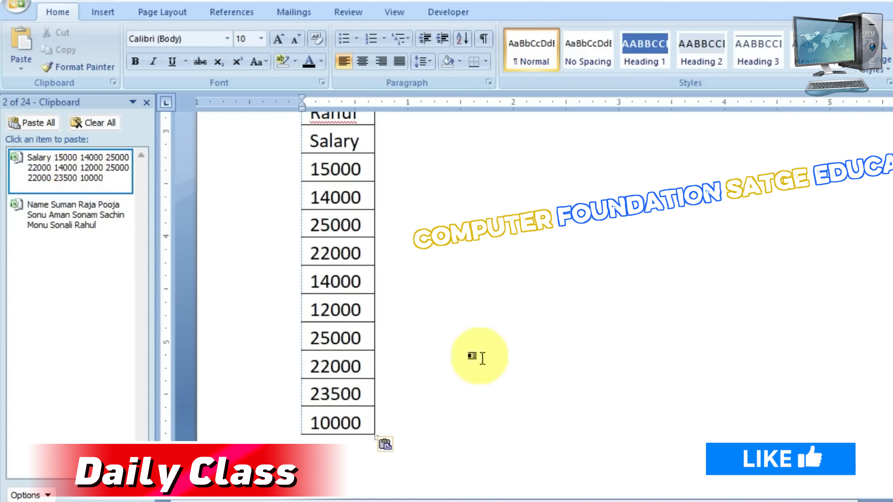
{"action": "scroll", "coordinate": [478, 359], "scroll_direction": "up", "scroll_amount": 6}
{"action": "scroll", "coordinate": [482, 359], "scroll_direction": "down", "scroll_amount": 5}
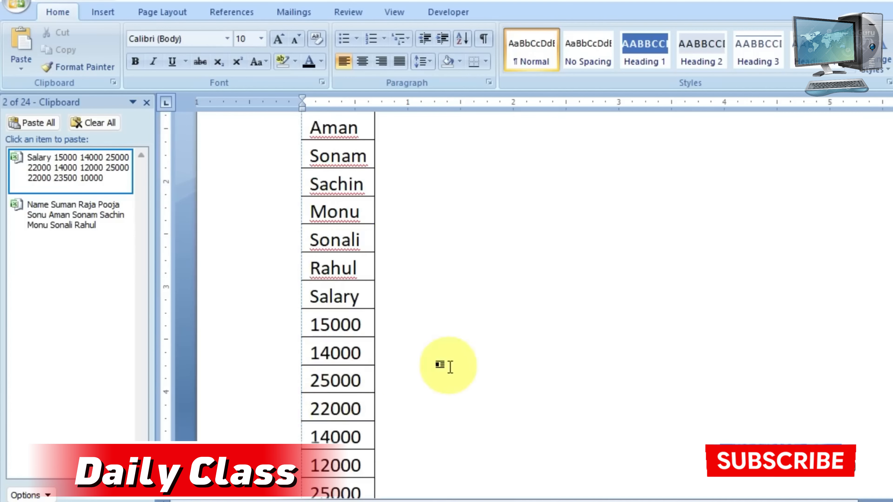
{"action": "scroll", "coordinate": [450, 366], "scroll_direction": "up", "scroll_amount": 5}
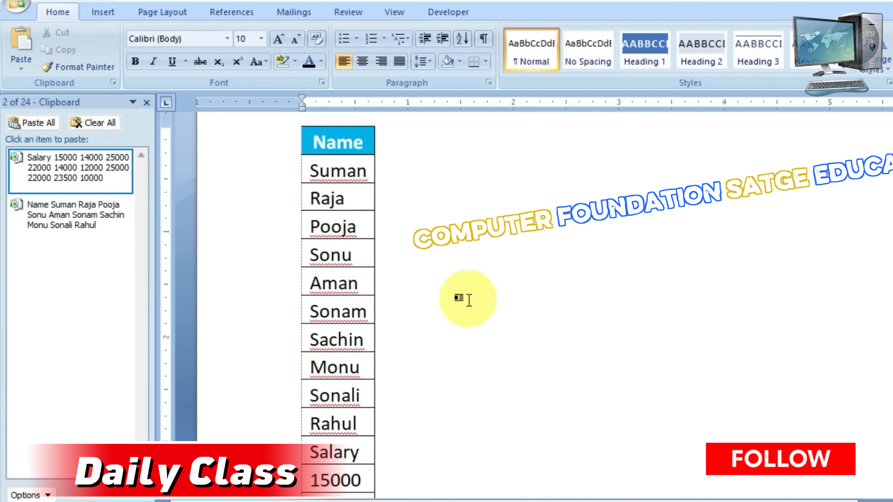